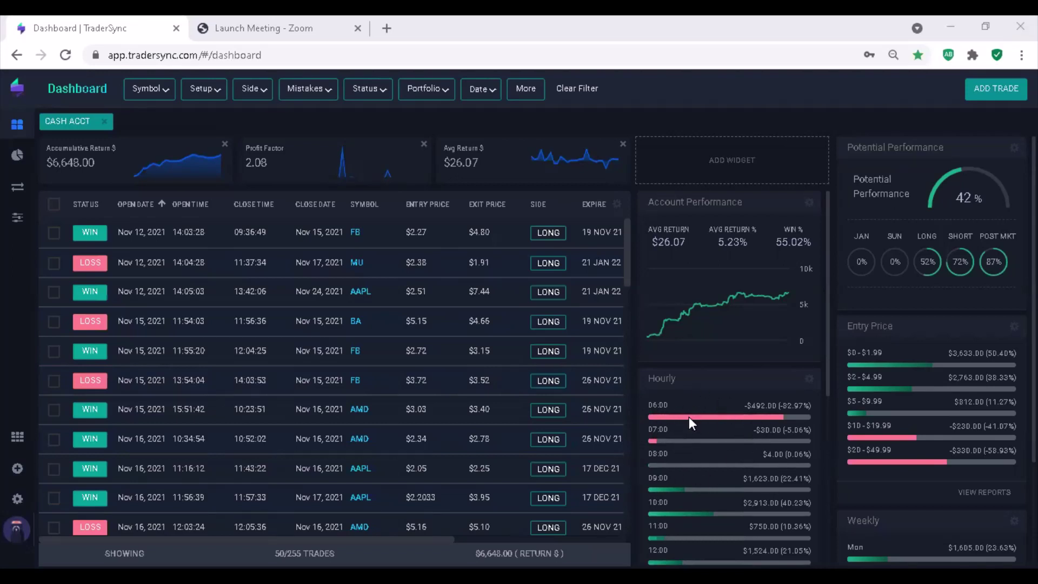
scroll(688, 420, down, 4)
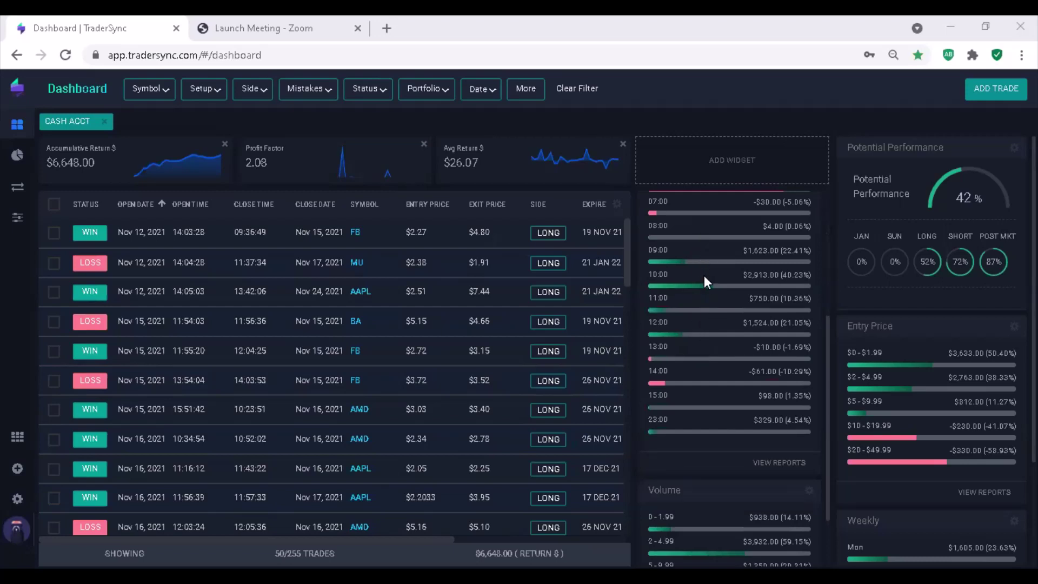
scroll(703, 283, up, 3)
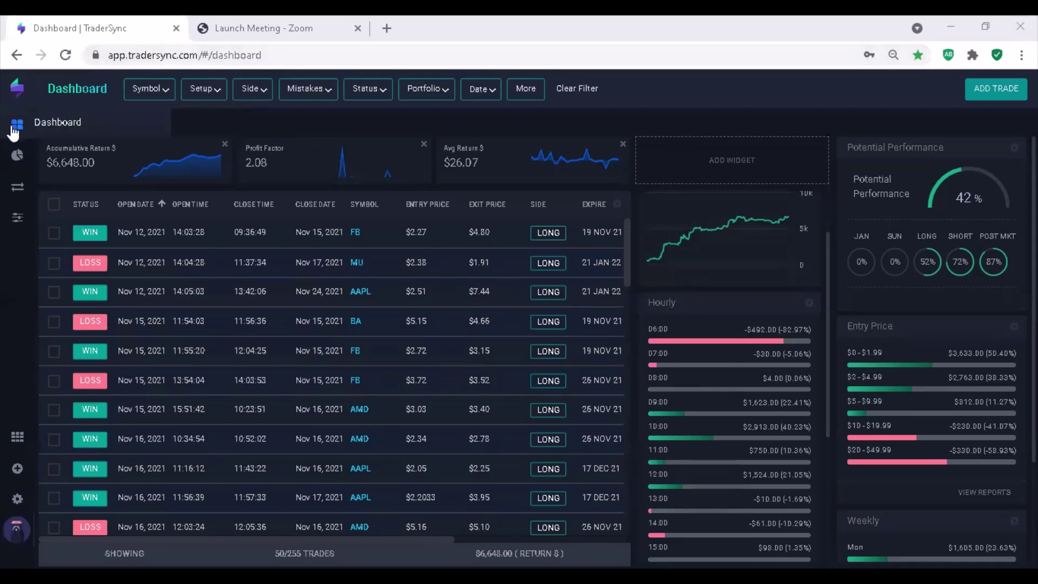
Step: Open Reports > Overview and show the $6,648.00 accumulative return as a line chart
mouse_move(33, 147)
click(433, 98)
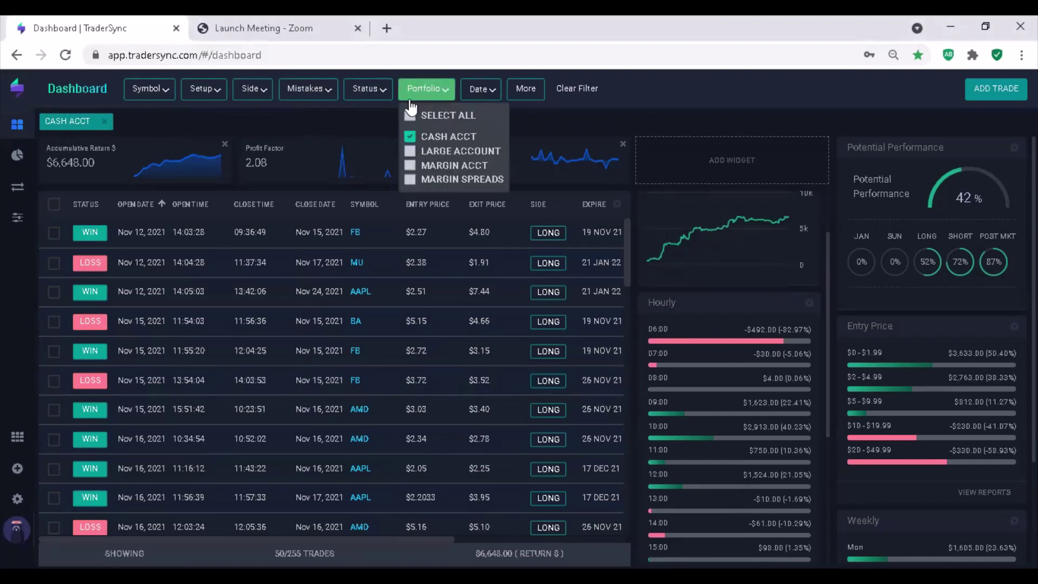
click(19, 124)
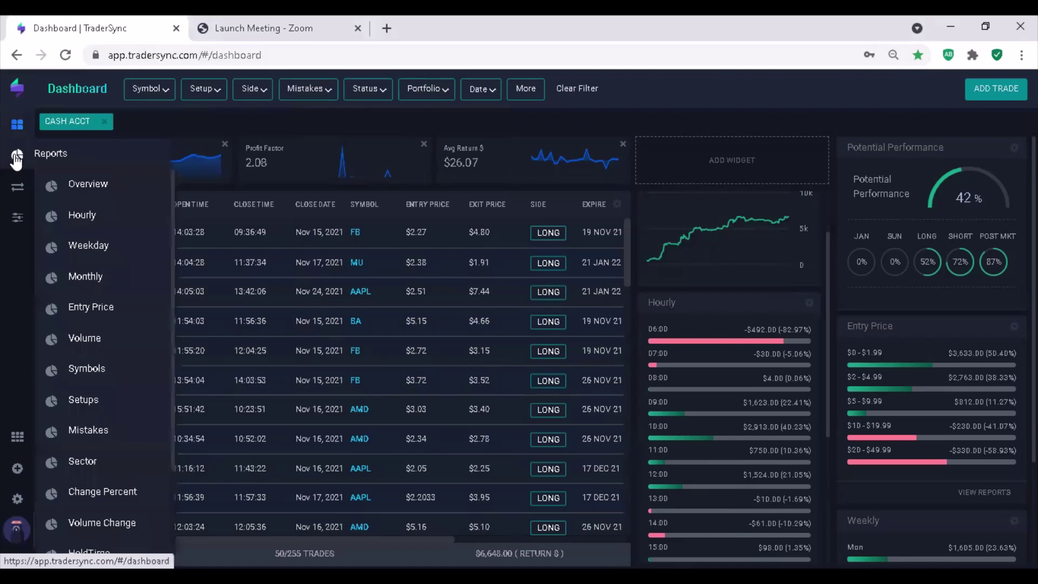
click(76, 182)
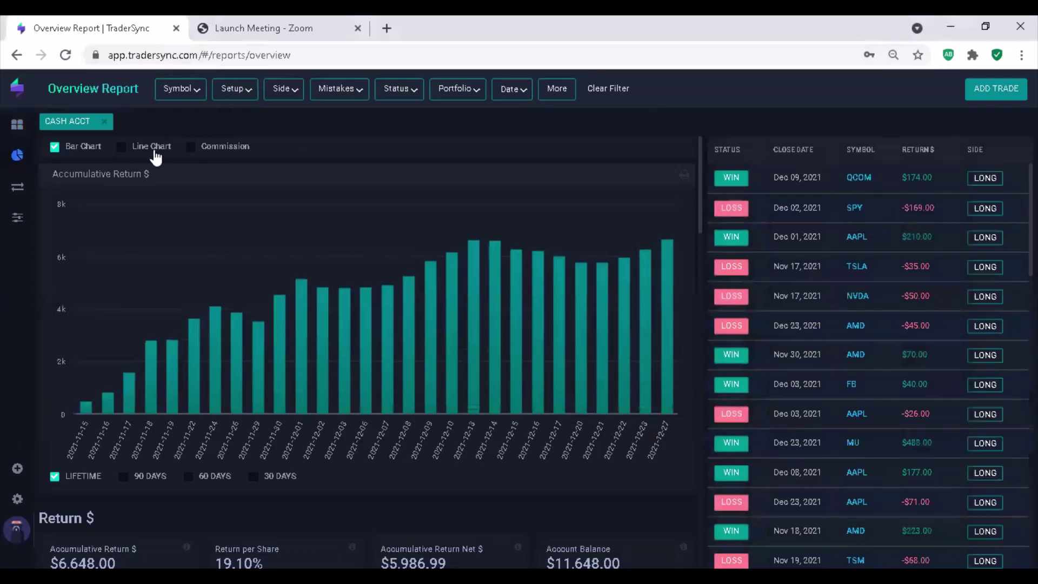
click(154, 152)
mouse_move(198, 320)
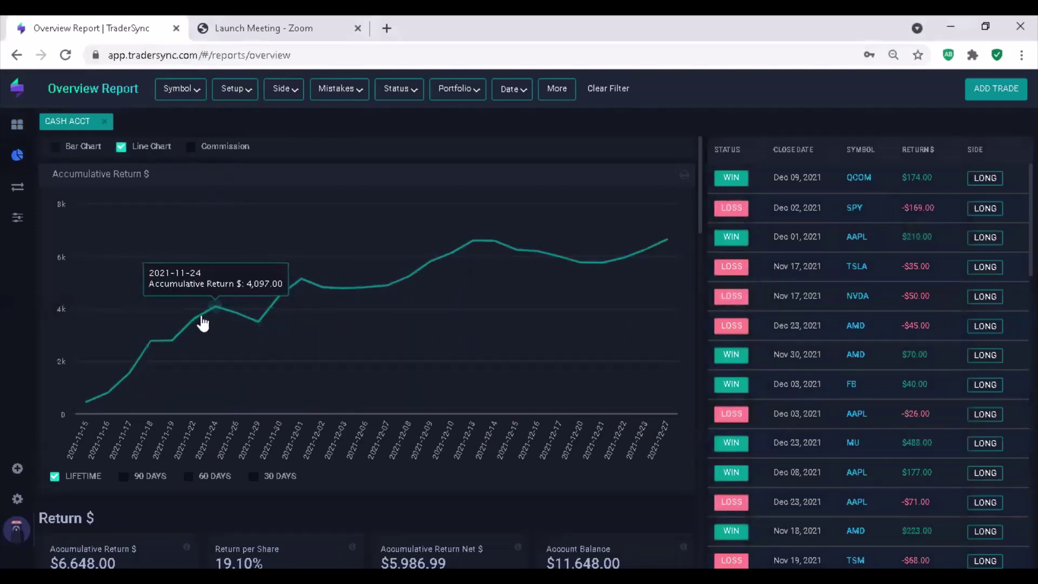
mouse_move(87, 409)
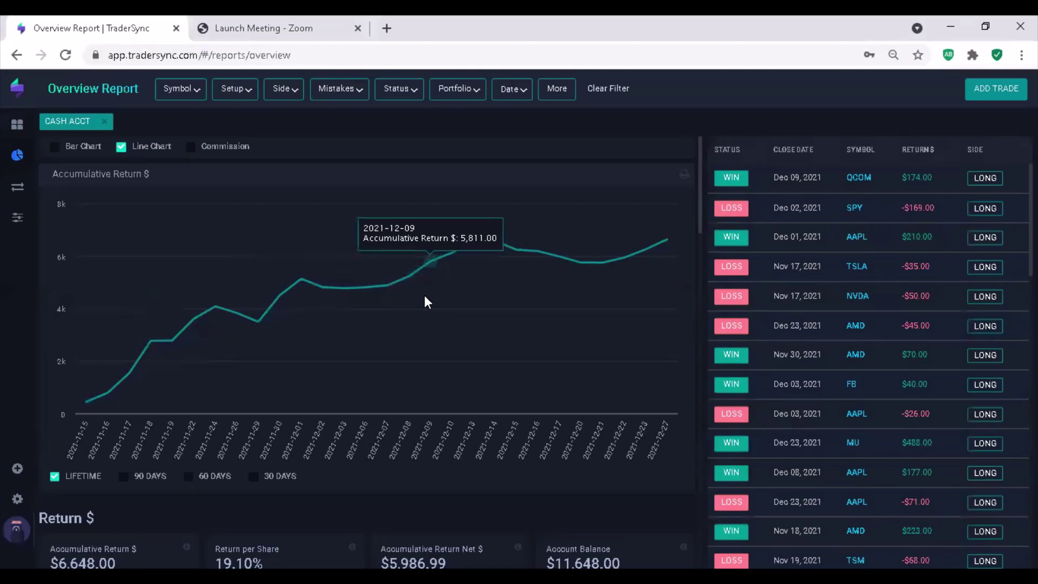
mouse_move(468, 270)
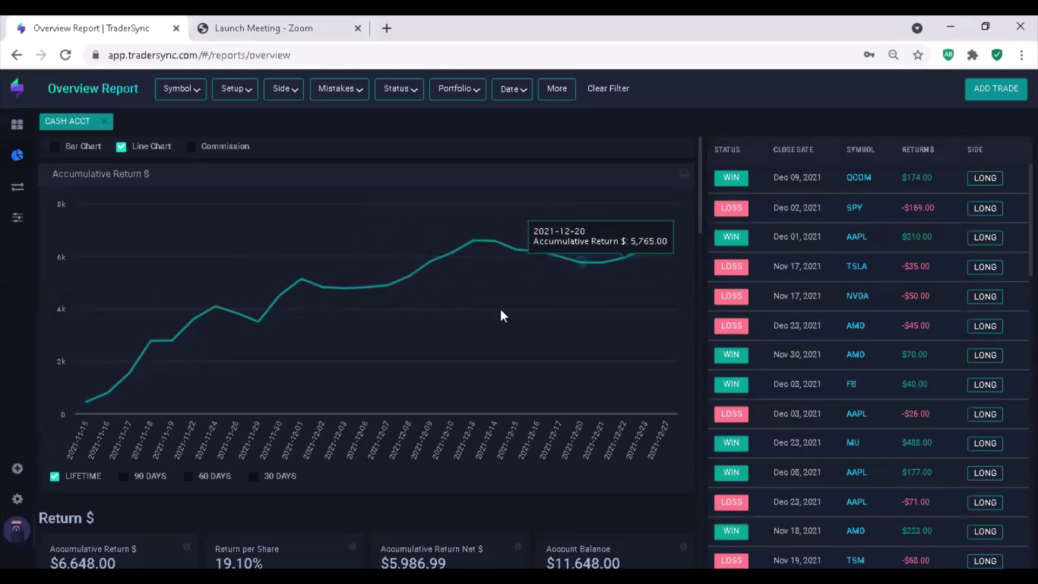
scroll(416, 371, down, 4)
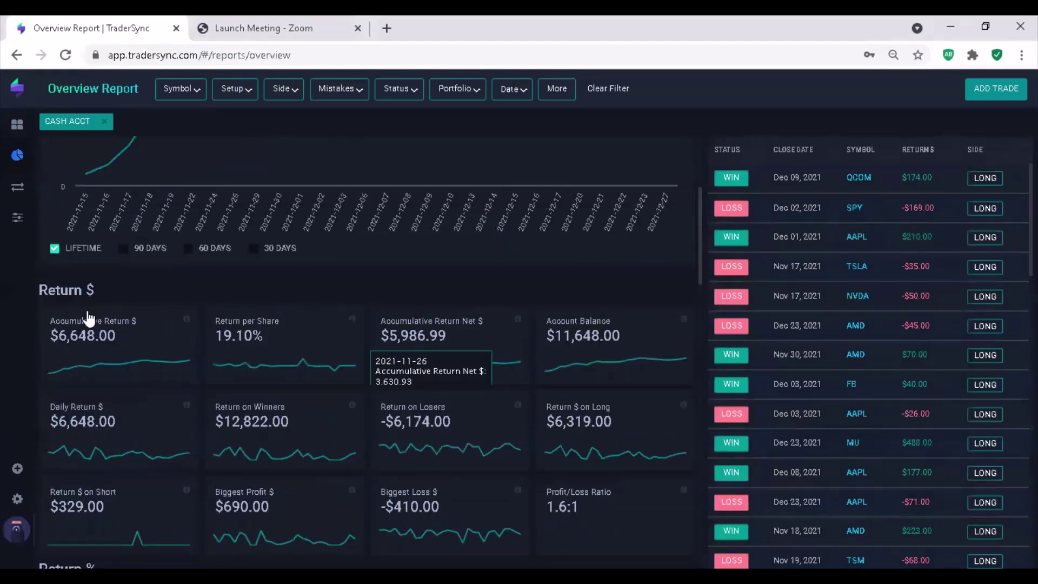
scroll(80, 349, up, 4)
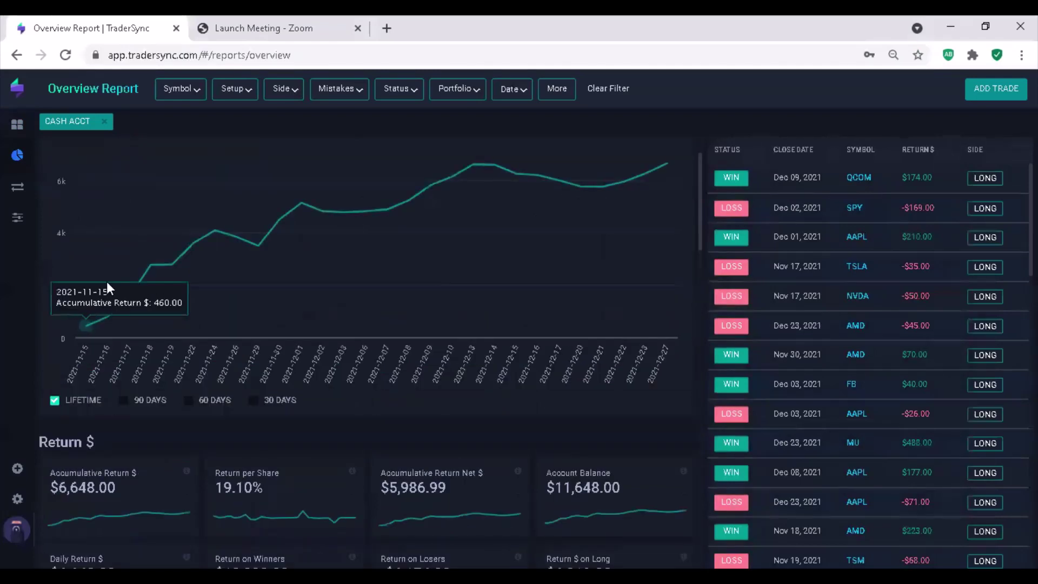
scroll(103, 352, down, 3)
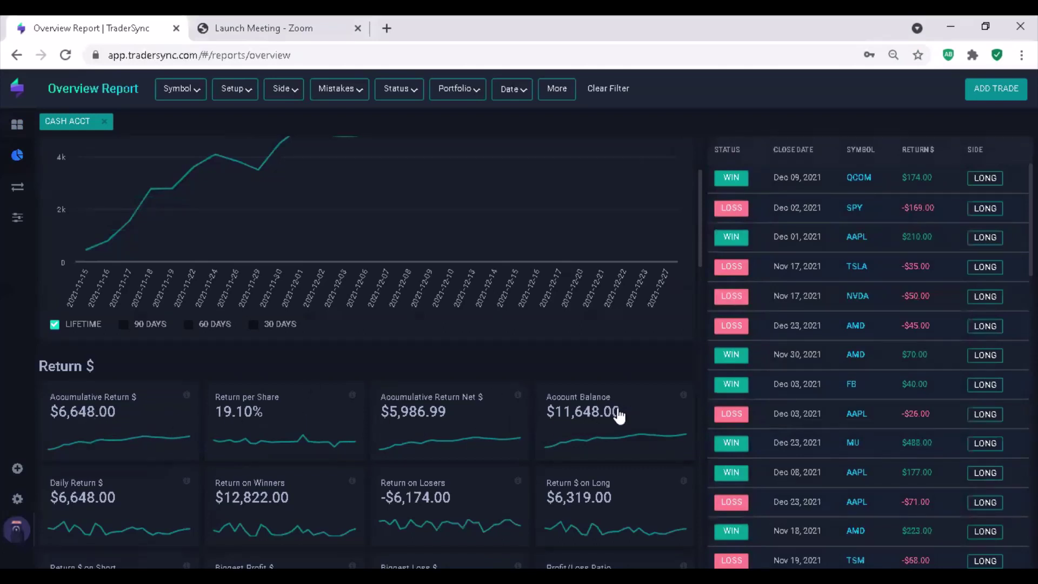
scroll(465, 446, up, 3)
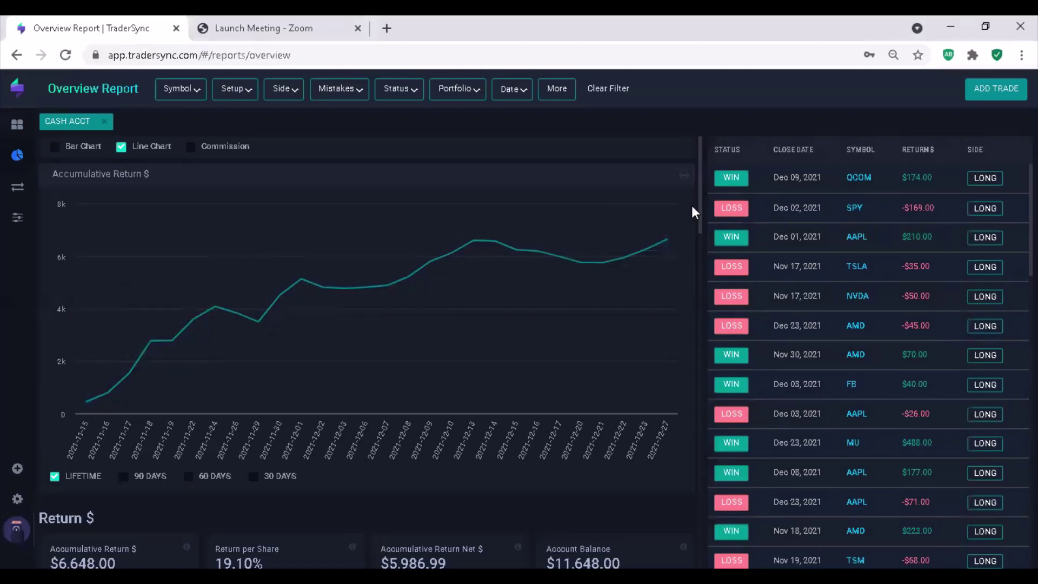
scroll(540, 260, down, 4)
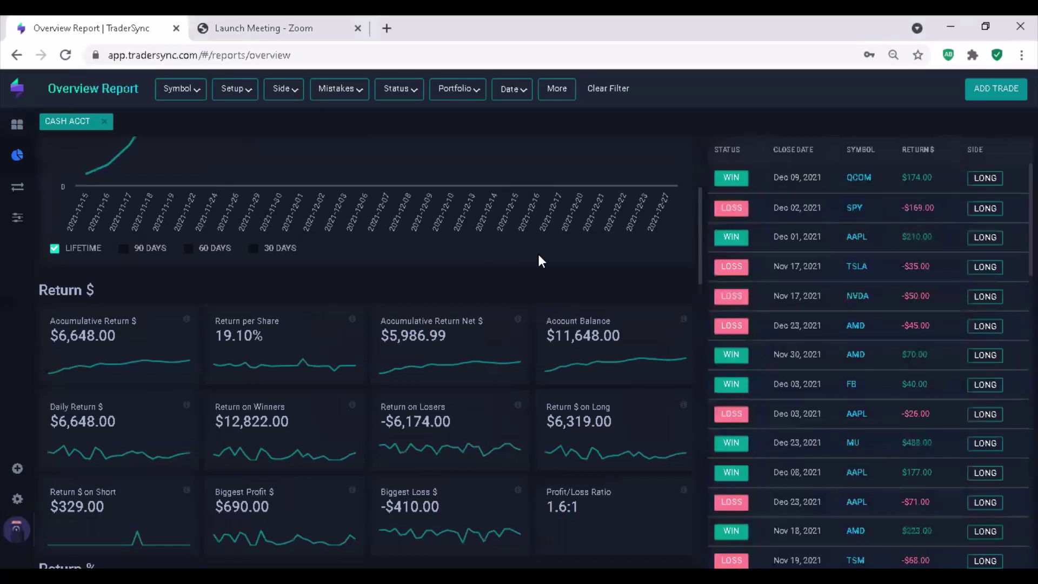
scroll(540, 257, down, 3)
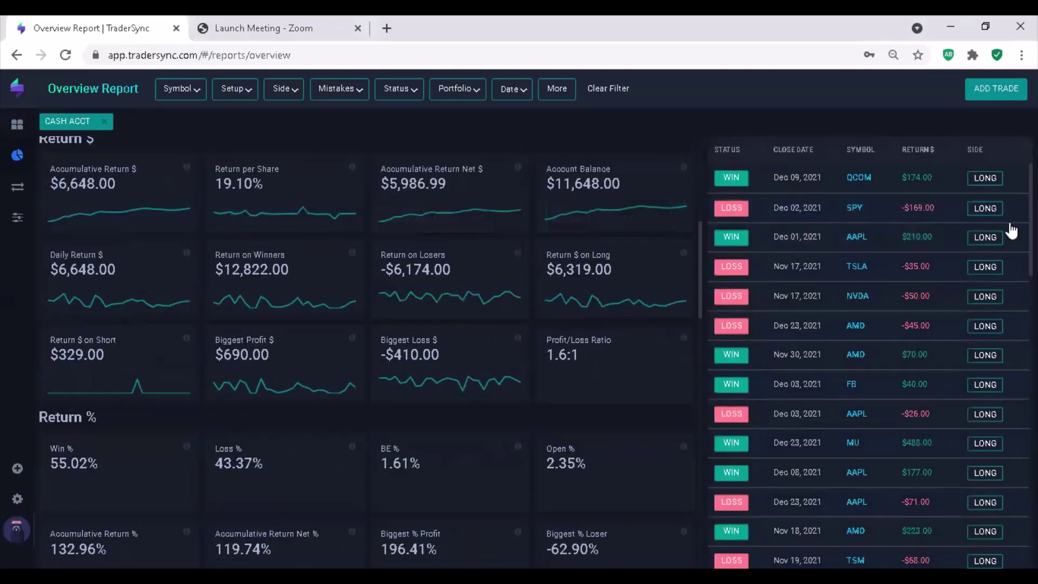
scroll(701, 236, down, 1)
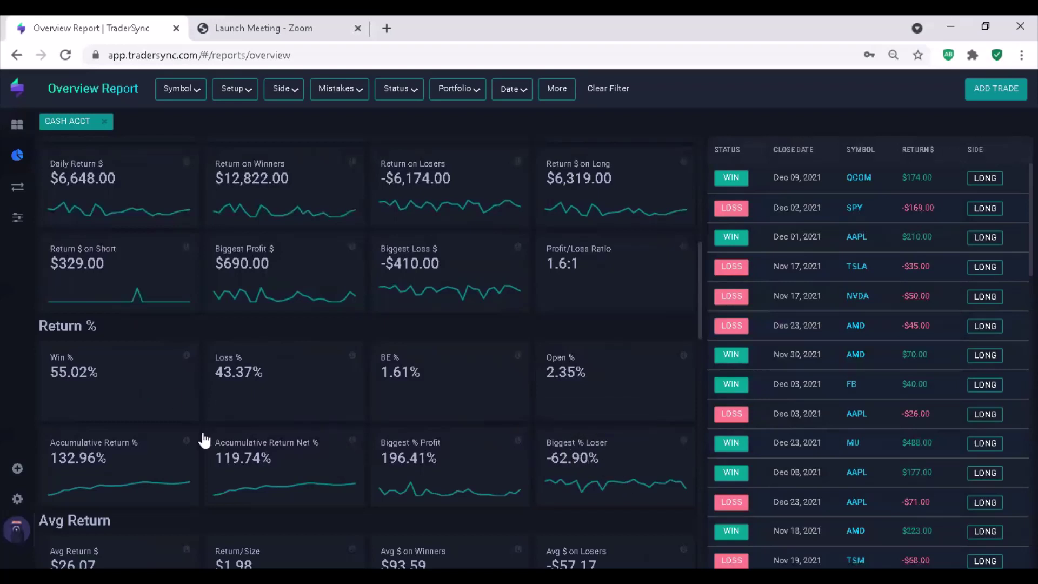
mouse_move(133, 438)
scroll(127, 352, up, 7)
scroll(127, 348, up, 2)
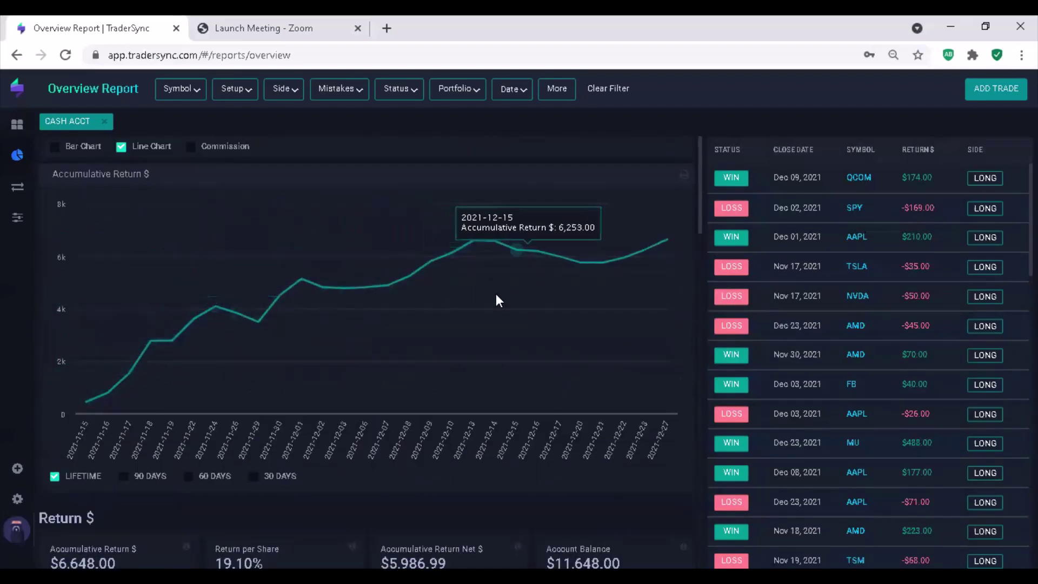
scroll(423, 350, down, 5)
scroll(422, 350, down, 3)
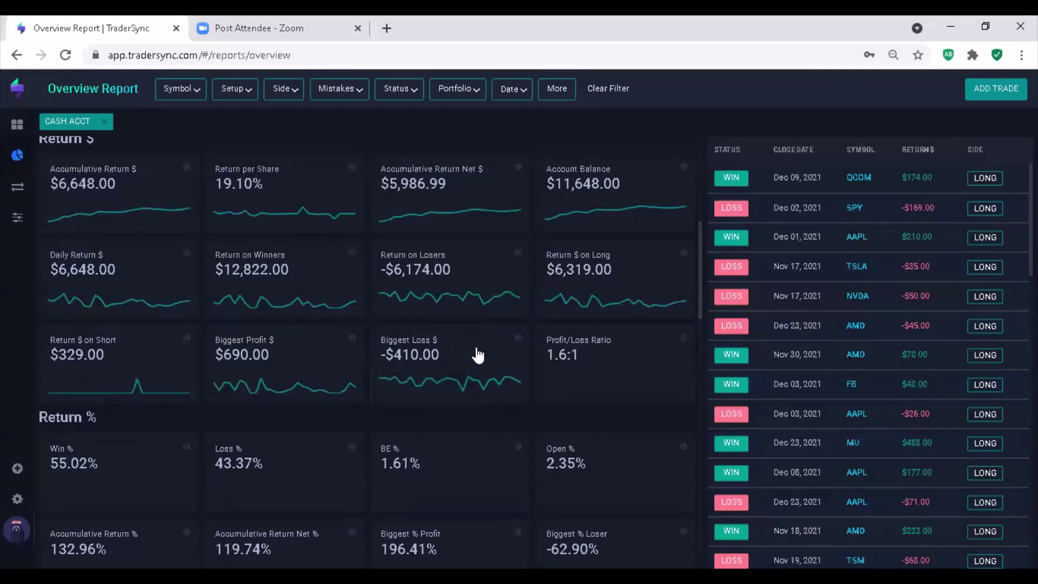
scroll(478, 341, up, 7)
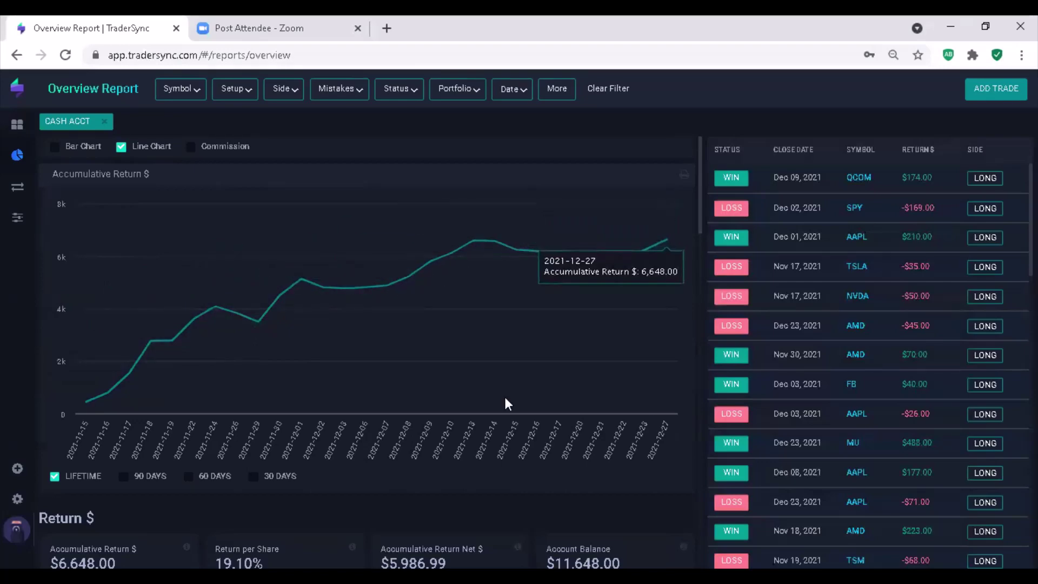
scroll(492, 392, down, 10)
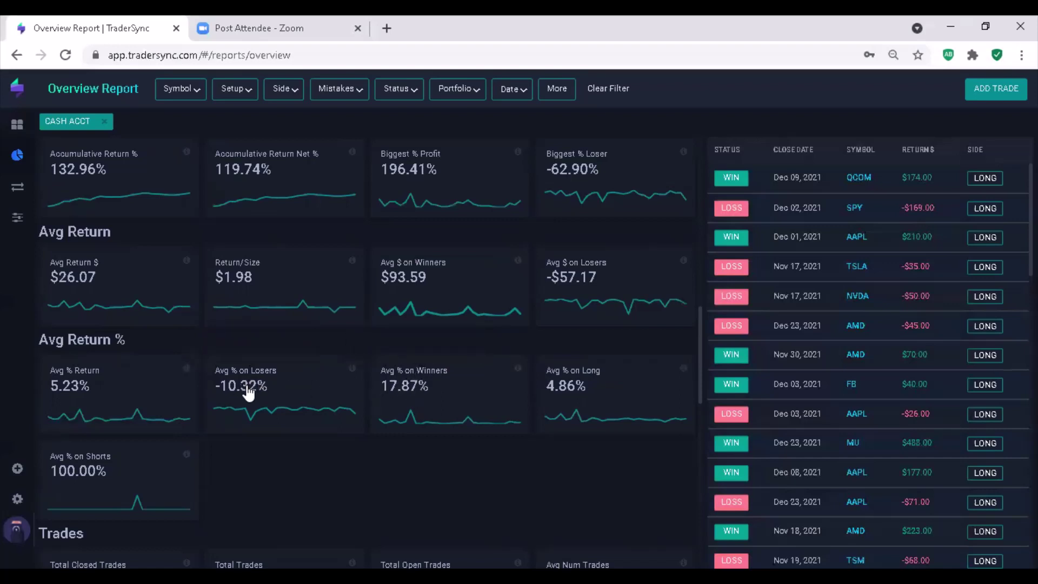
Step: Bring up the HoldTime Report of Cash Acct P&L by hold-time bucket, peaking at 9hr–72.99hr
mouse_move(425, 385)
mouse_move(417, 161)
scroll(477, 222, down, 3)
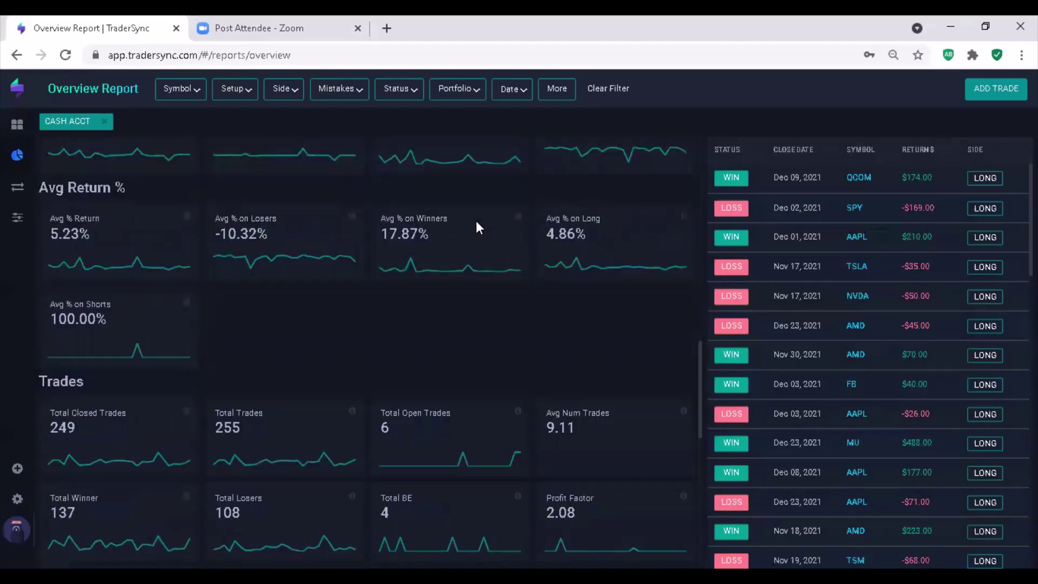
scroll(477, 222, down, 3)
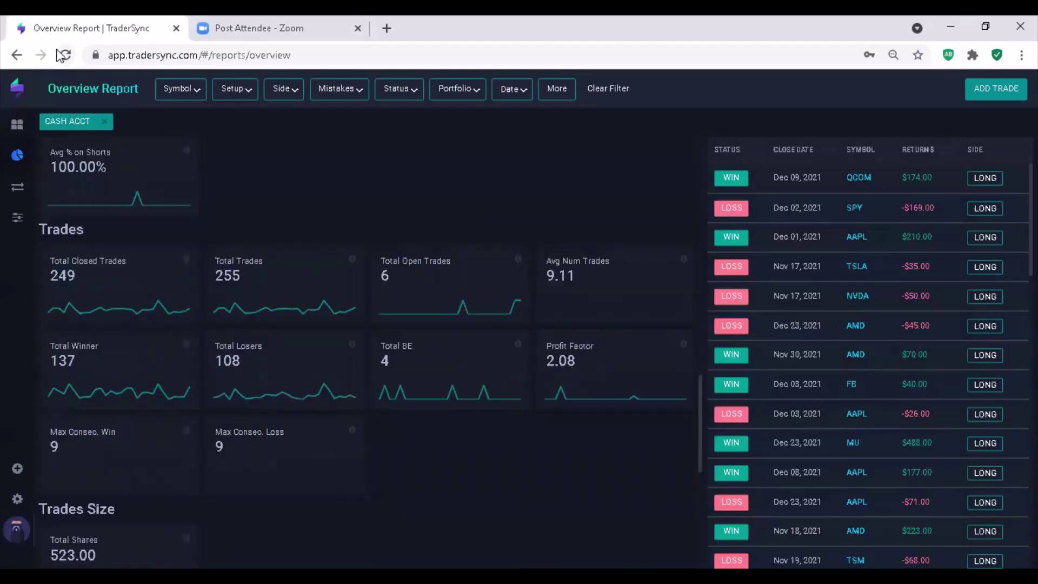
mouse_move(577, 273)
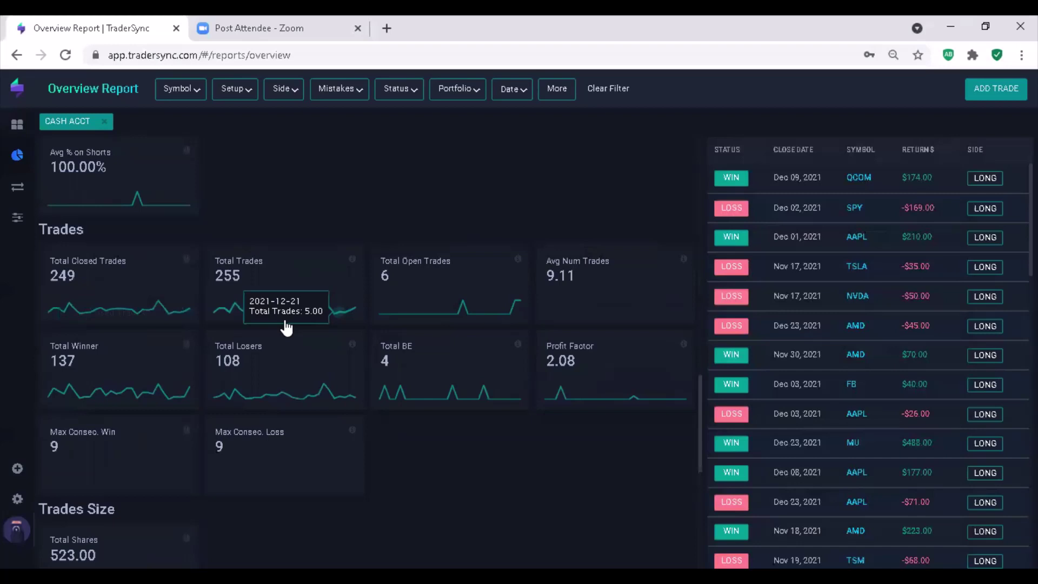
scroll(285, 324, down, 5)
mouse_move(127, 345)
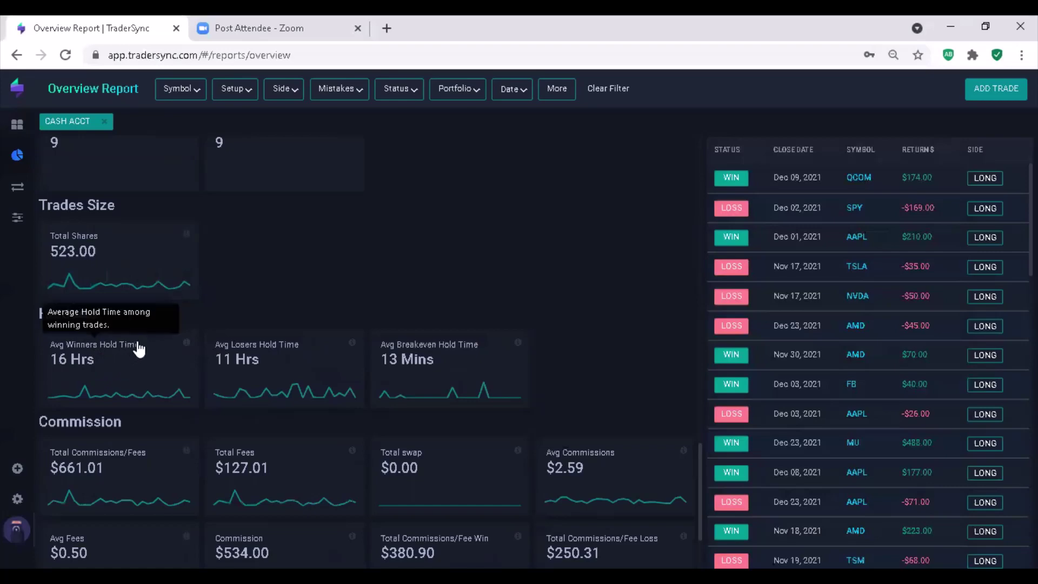
scroll(143, 349, up, 5)
scroll(150, 348, up, 8)
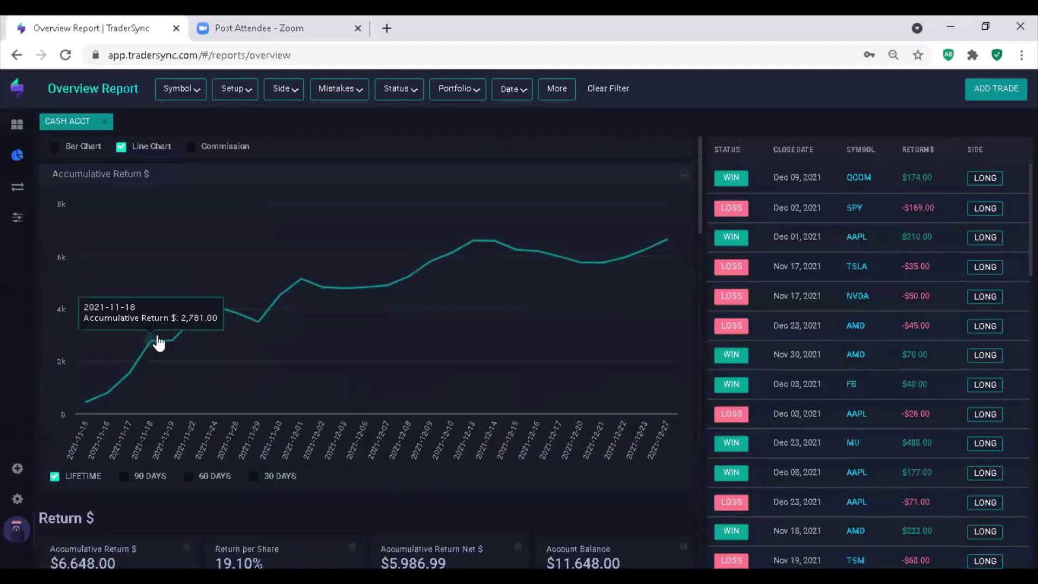
scroll(151, 343, down, 10)
scroll(157, 343, down, 3)
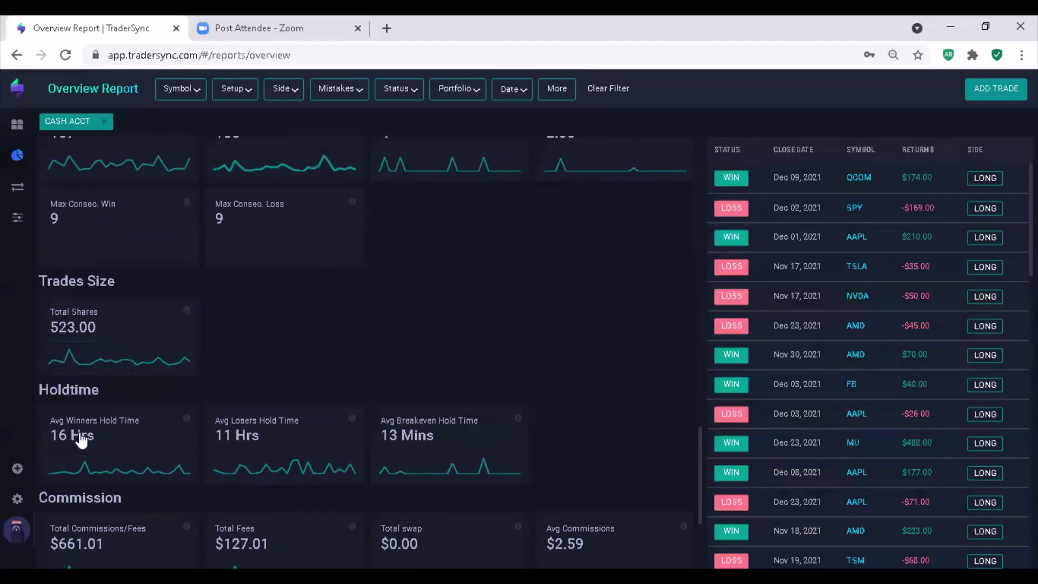
scroll(283, 373, down, 4)
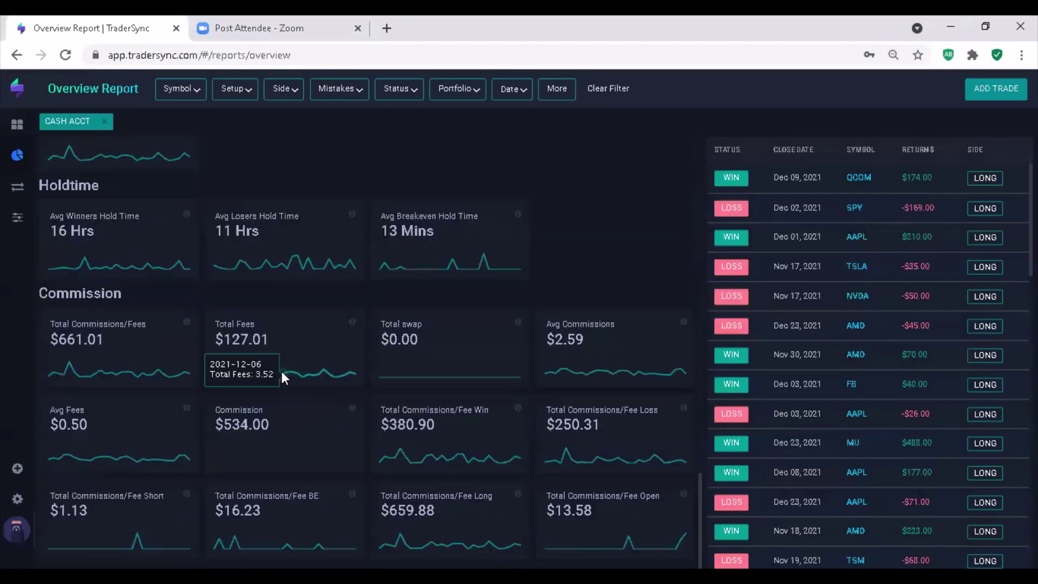
scroll(283, 372, up, 10)
mouse_move(25, 160)
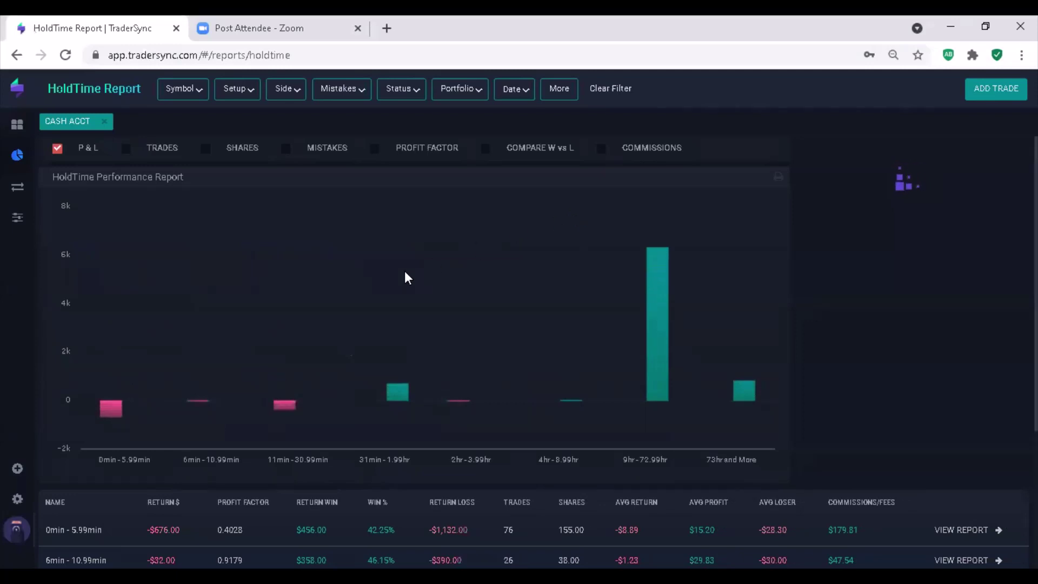
Step: Set the HoldTime report's date range to Nov 1 – Nov 30, 2021 and apply it
scroll(406, 276, down, 2)
scroll(404, 278, down, 1)
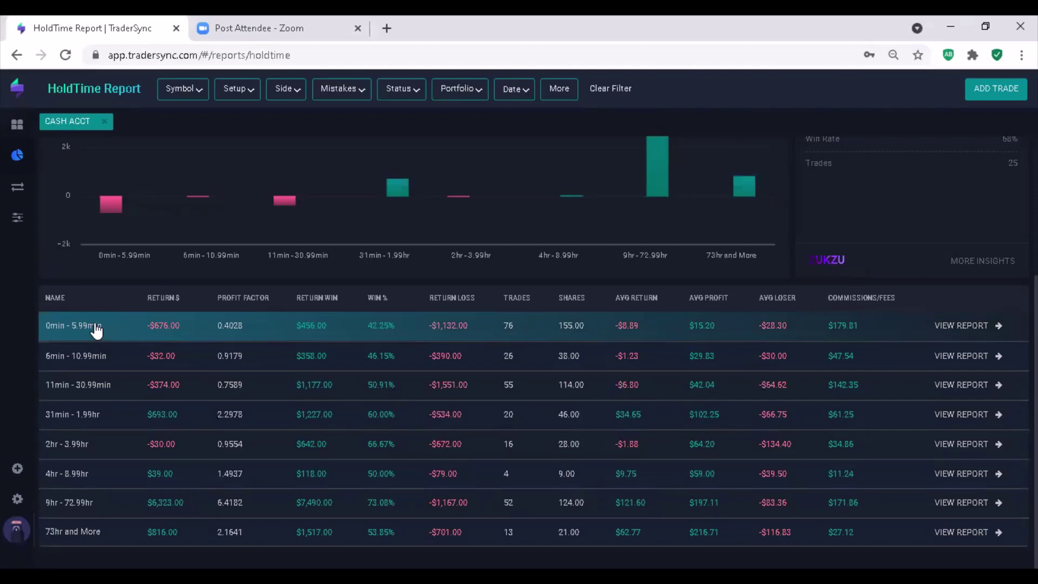
scroll(179, 489, up, 4)
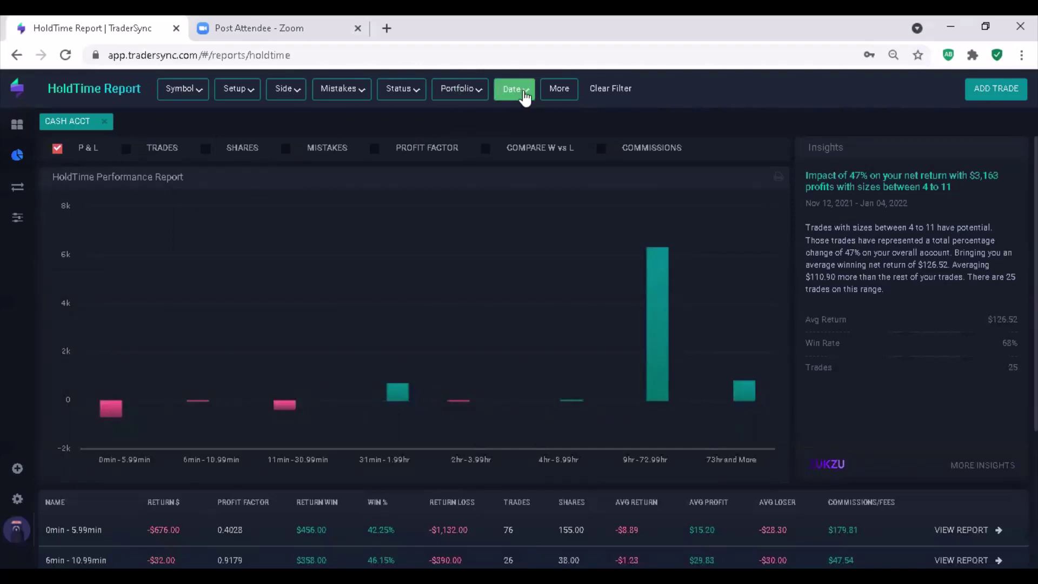
click(513, 89)
click(211, 117)
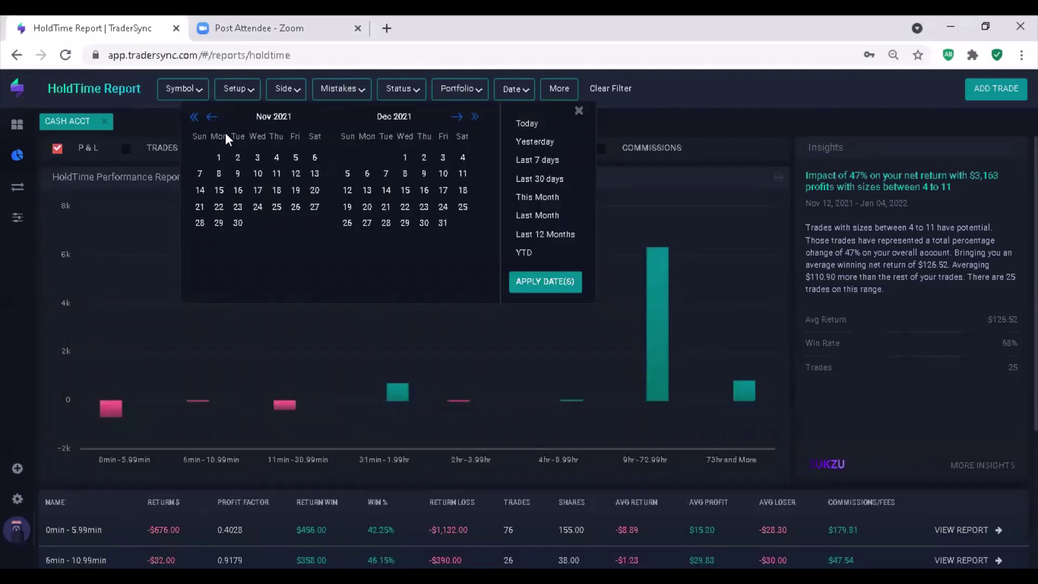
click(218, 157)
click(238, 223)
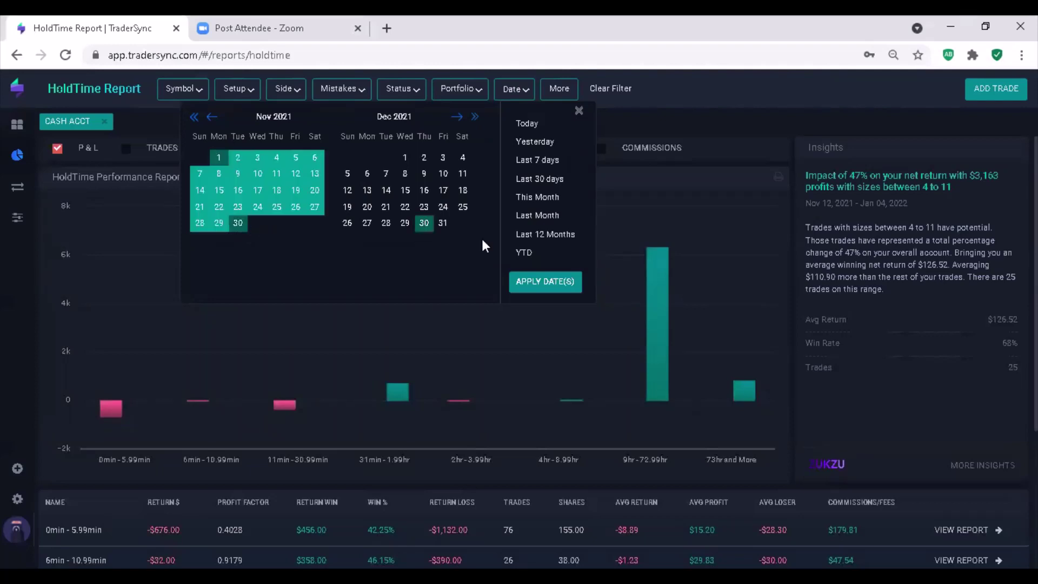
click(550, 282)
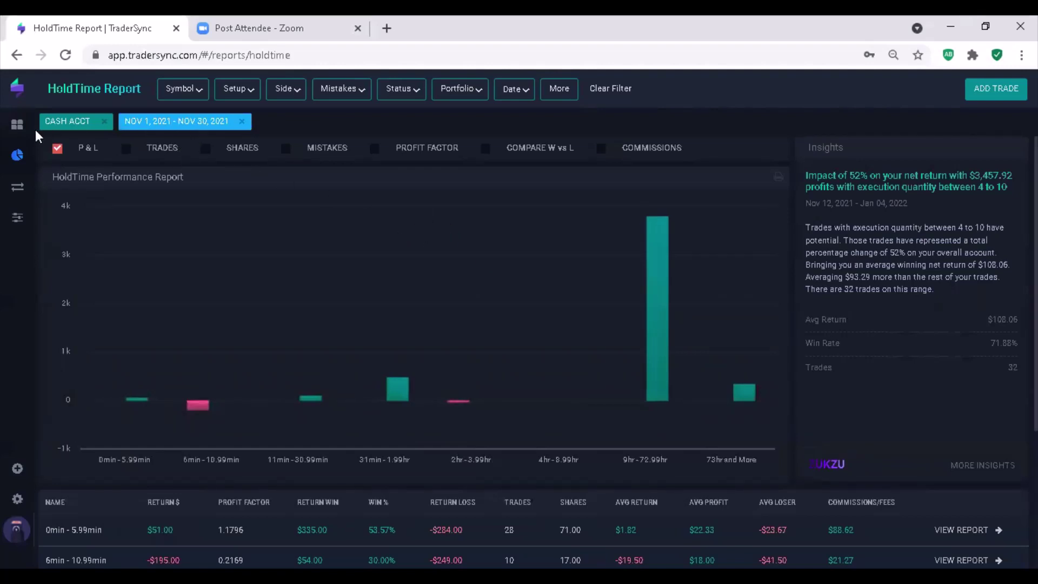
Step: Return to the dashboard showing November 2021: 83 trades, $4,524.00 return, 59.04% win rate
click(61, 128)
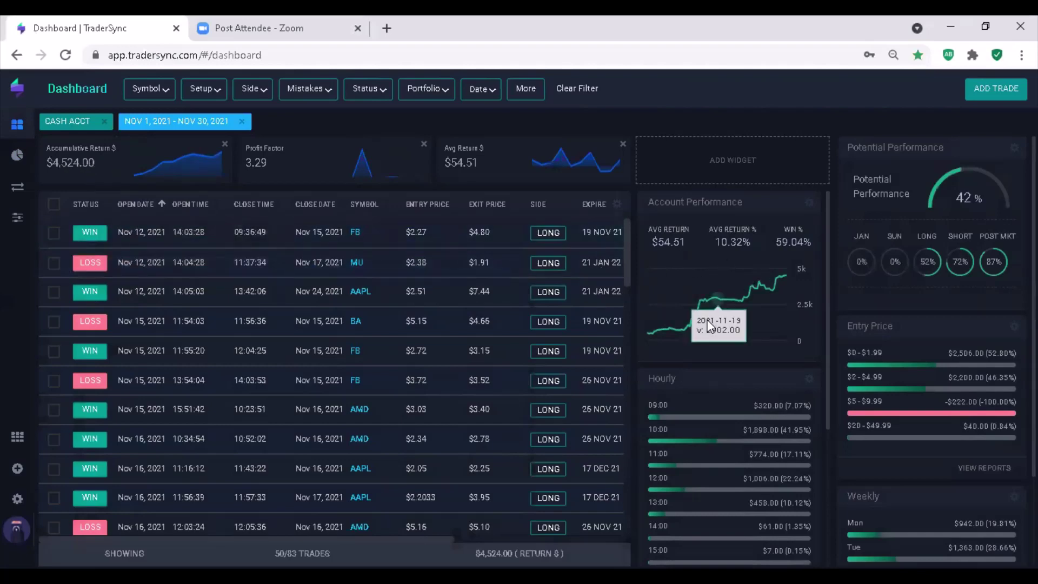
scroll(399, 332, down, 3)
scroll(399, 332, up, 3)
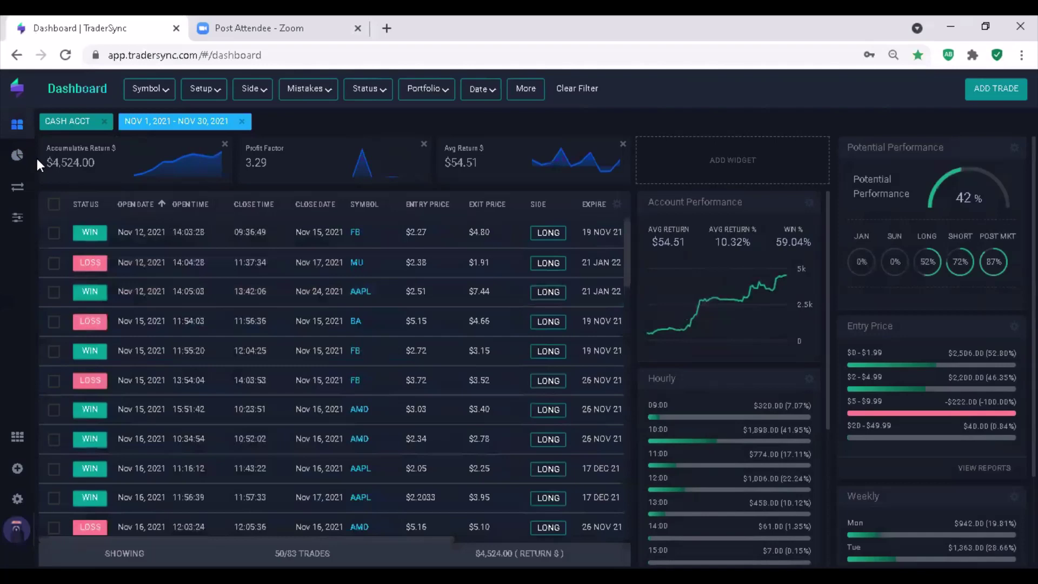
Step: Open the November Overview report as a line chart and review its stat cards ($9,524.00 balance)
mouse_move(34, 164)
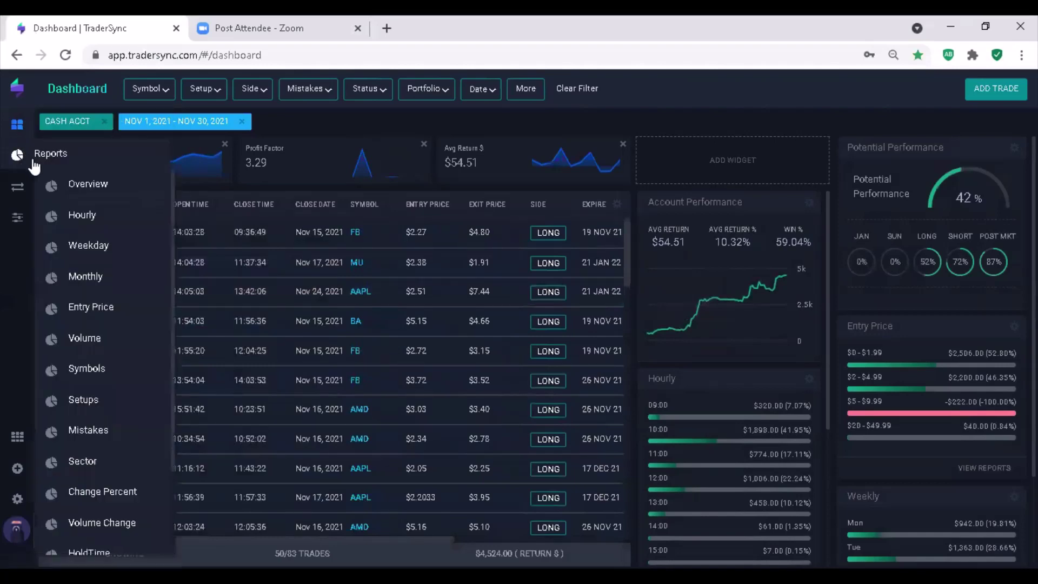
click(99, 187)
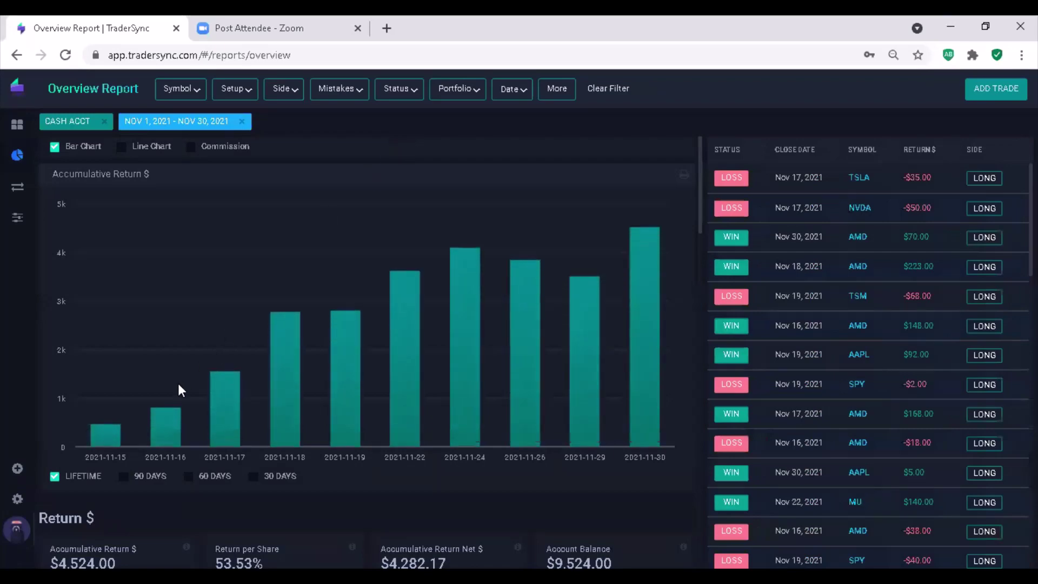
click(151, 147)
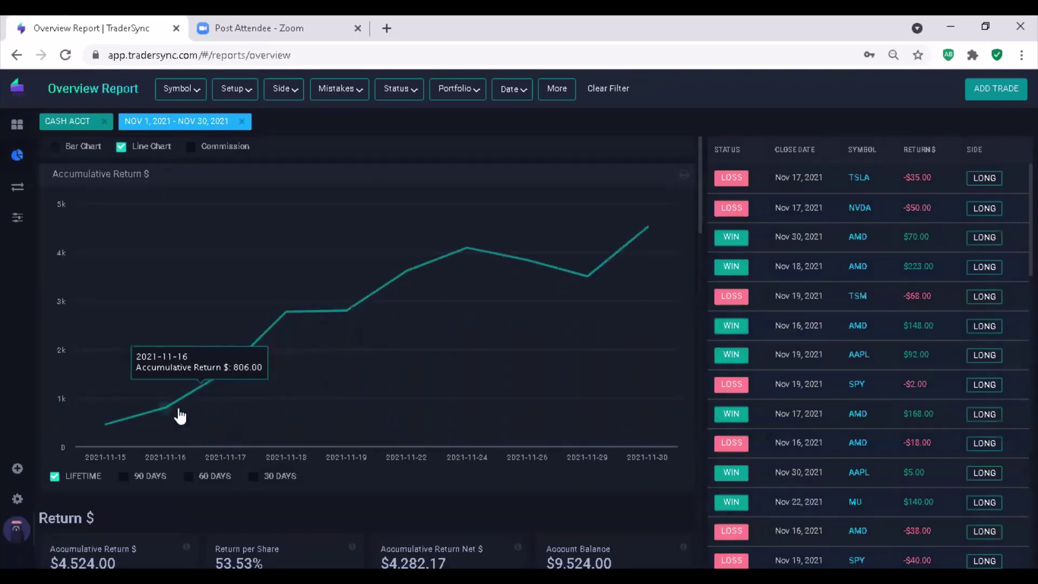
scroll(290, 364, down, 4)
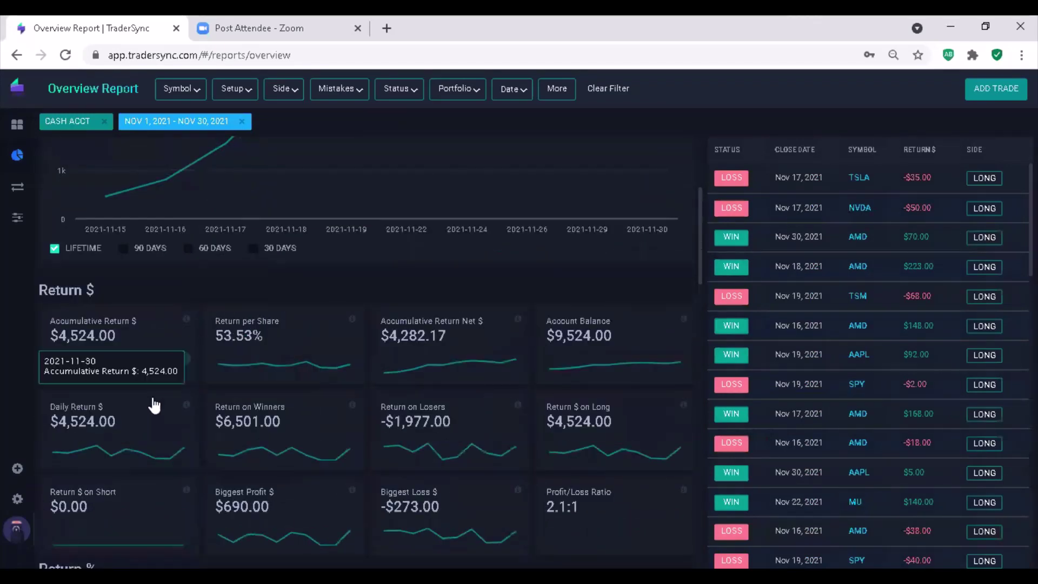
scroll(162, 400, down, 1)
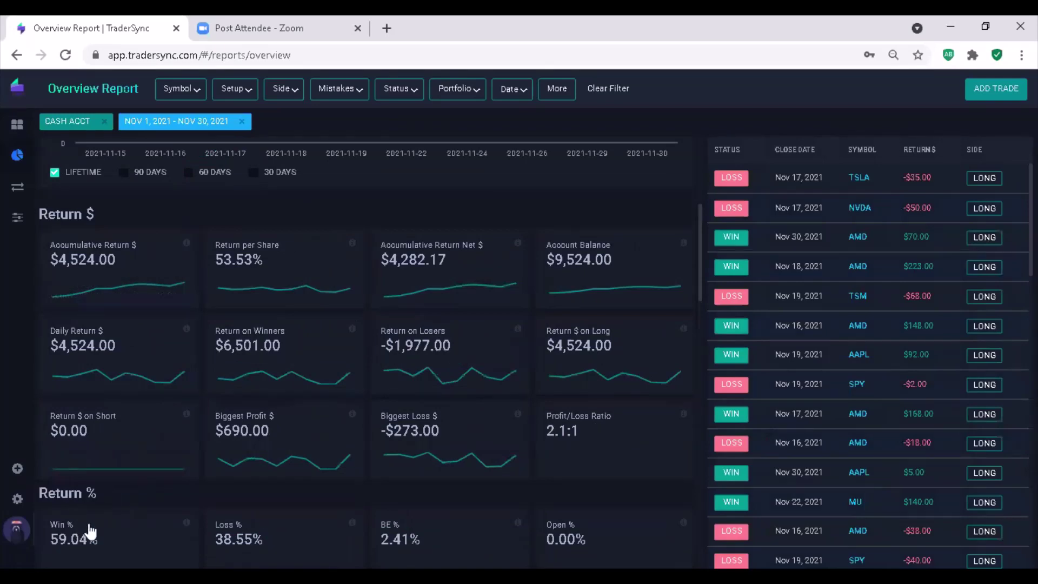
scroll(92, 524, down, 2)
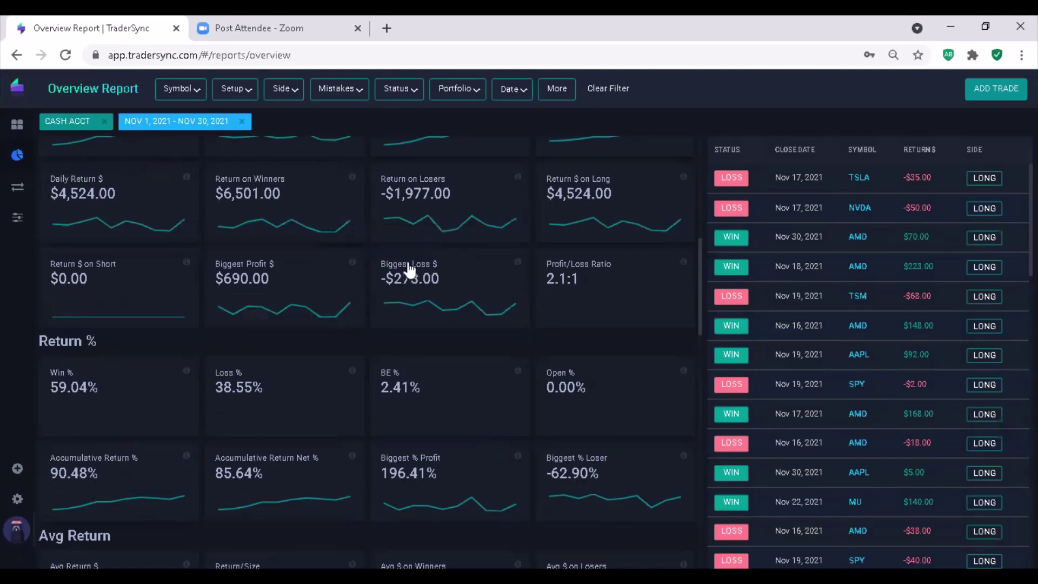
scroll(254, 389, down, 5)
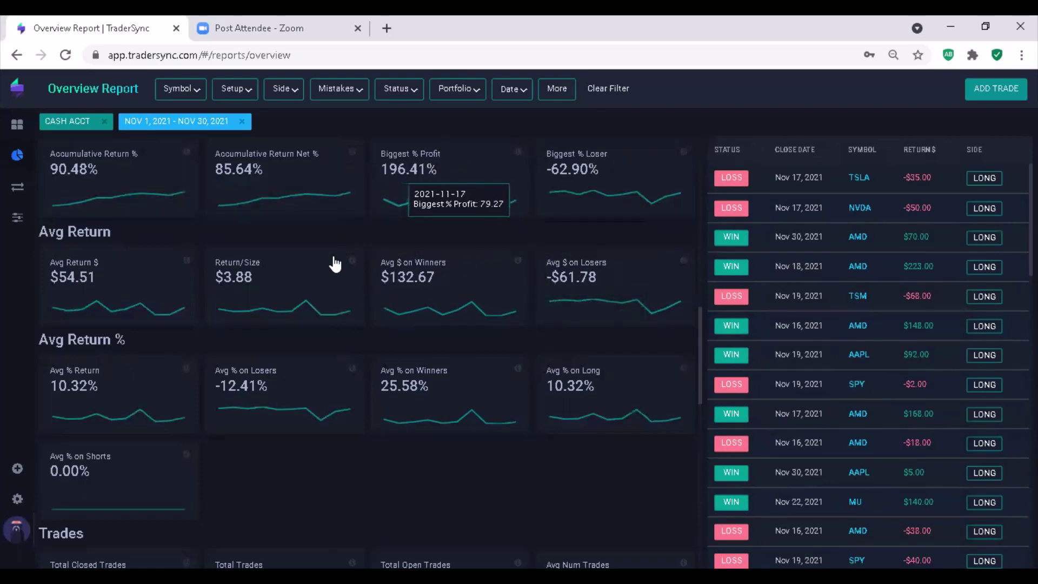
scroll(254, 296, up, 10)
mouse_move(16, 158)
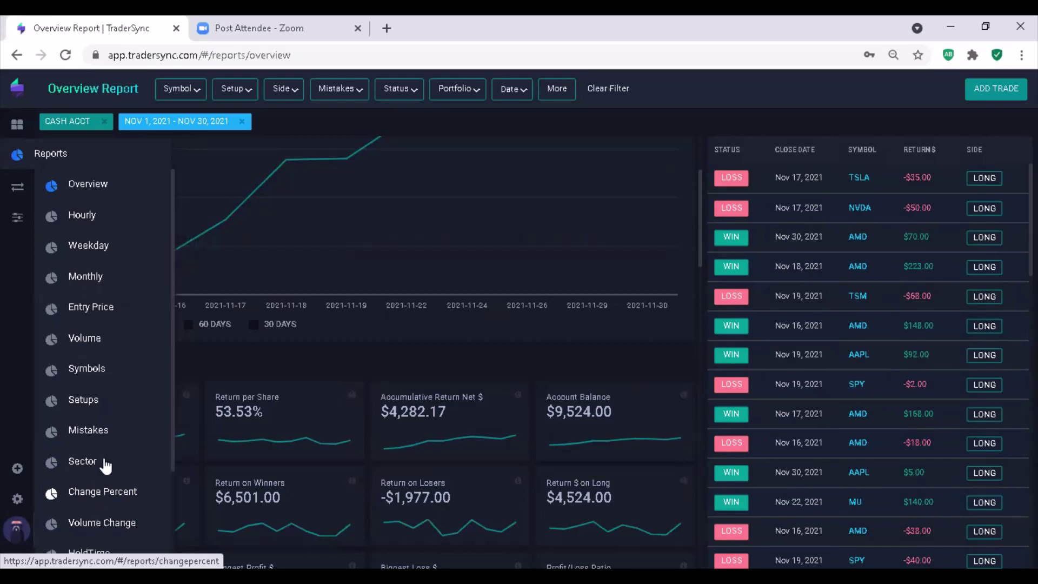
Step: Open the trade list and view the AAPL call trade detail: $3.15 entry, $3.20 exit
mouse_move(17, 186)
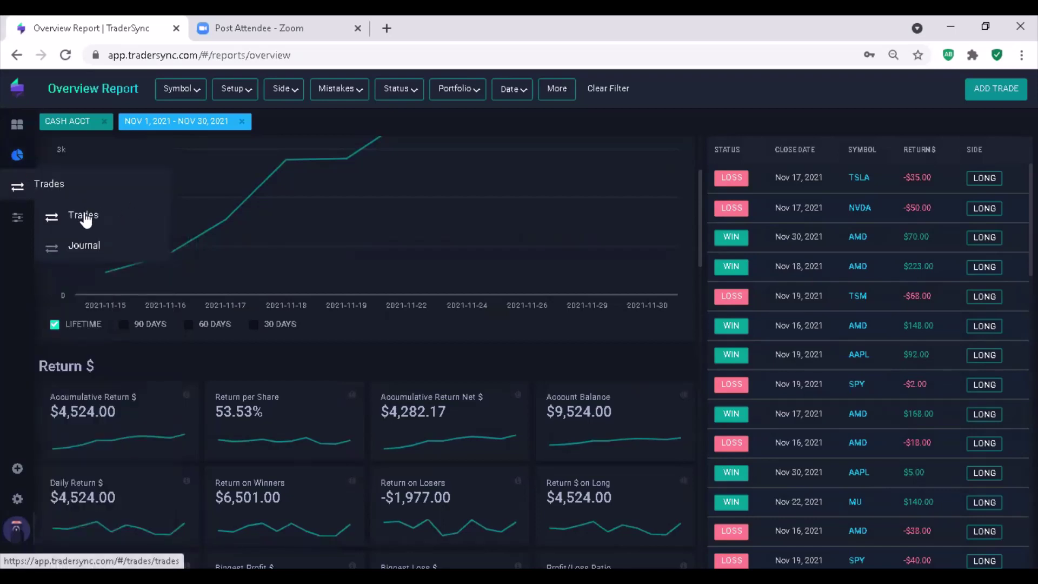
click(84, 216)
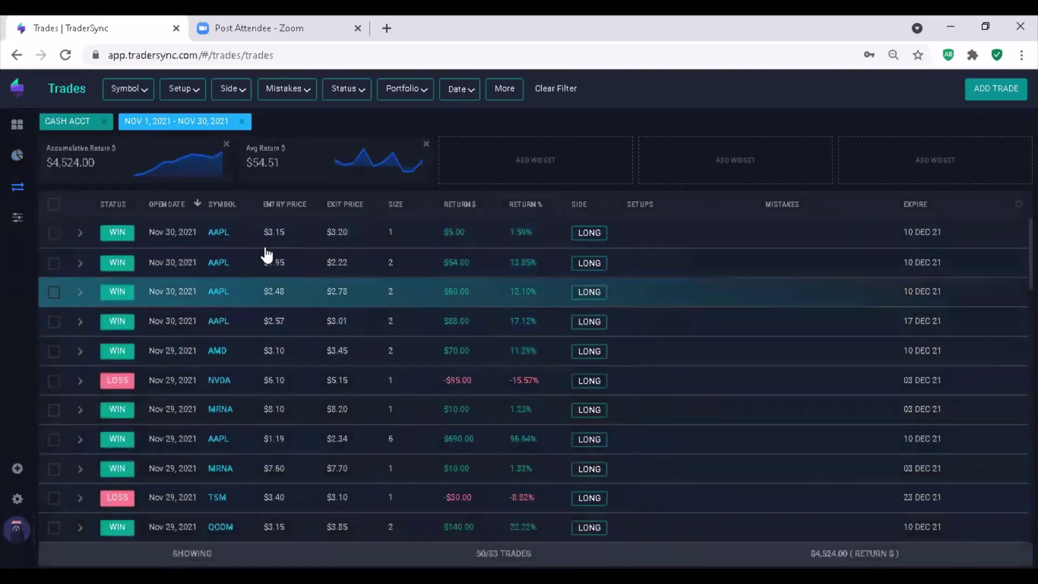
click(290, 238)
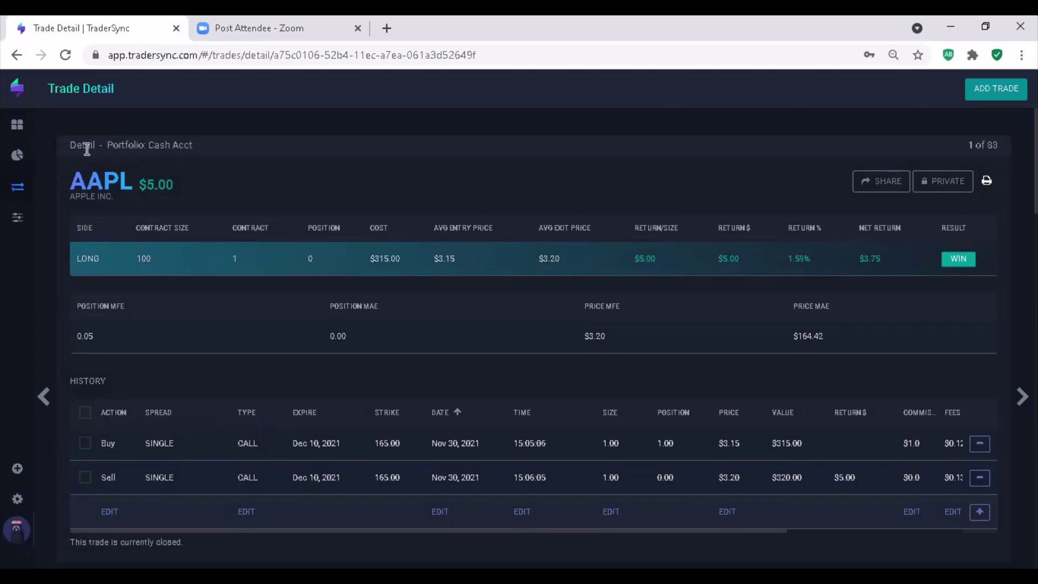
mouse_move(15, 227)
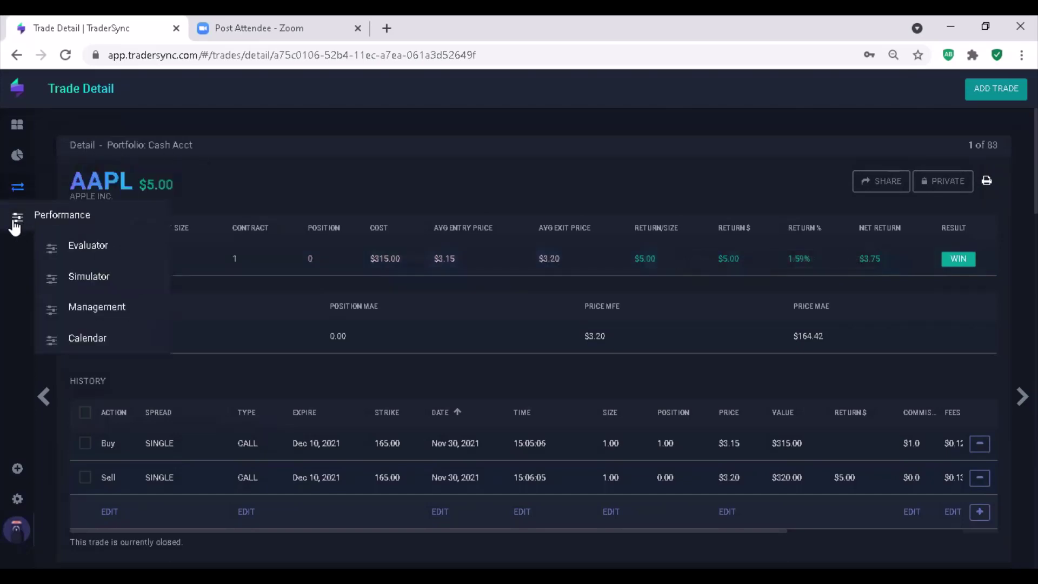
Step: Open the November 2021 Performance Calendar and close the Zoom meeting browser tab
click(86, 340)
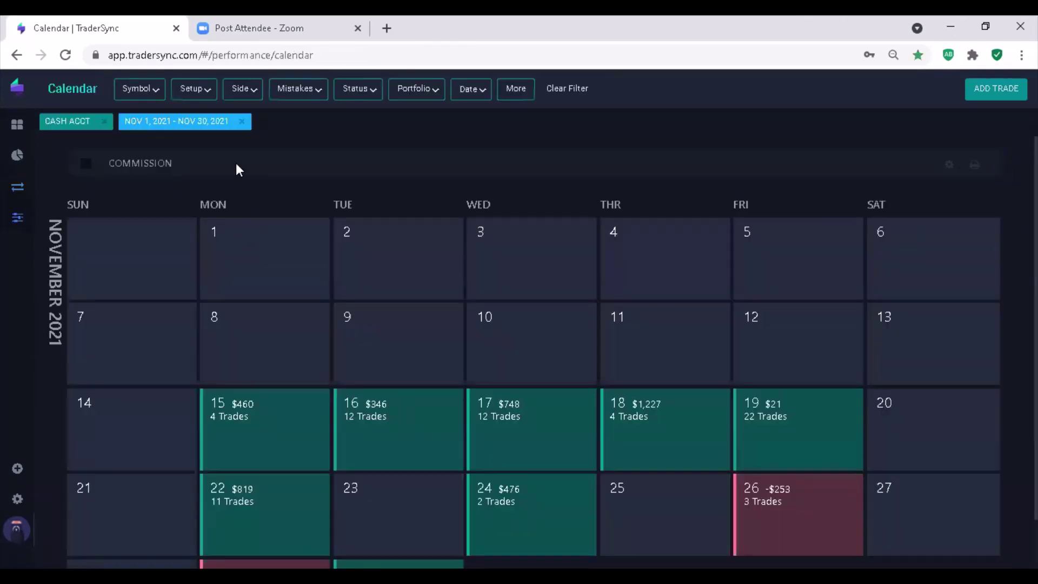
scroll(365, 180, down, 2)
scroll(365, 184, up, 1)
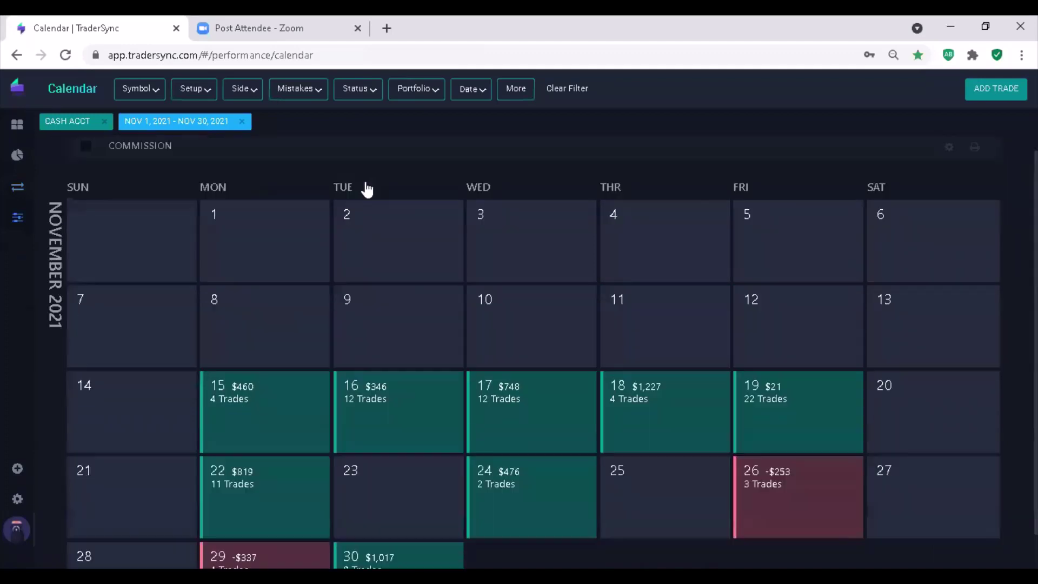
scroll(365, 184, down, 2)
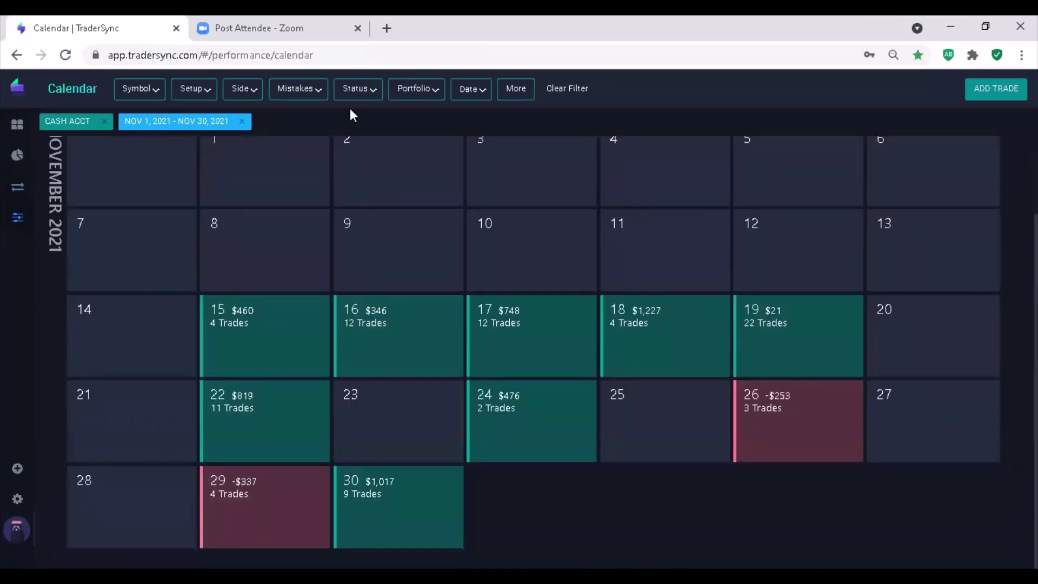
middle_click(269, 27)
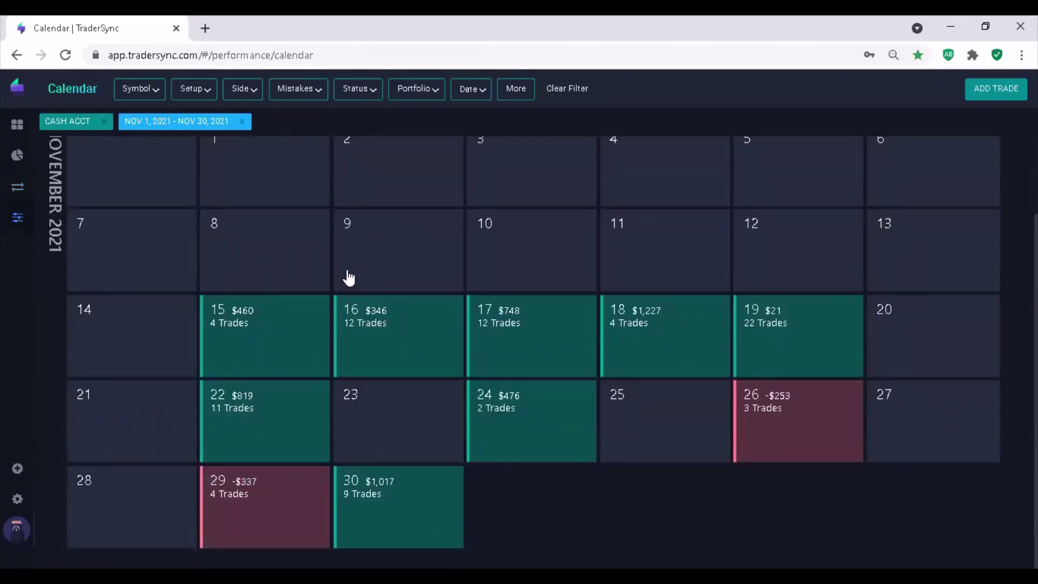
mouse_move(824, 328)
Step: Look through the Portfolio, Status, Mistakes, Side and Setup filter lists on the calendar
click(440, 93)
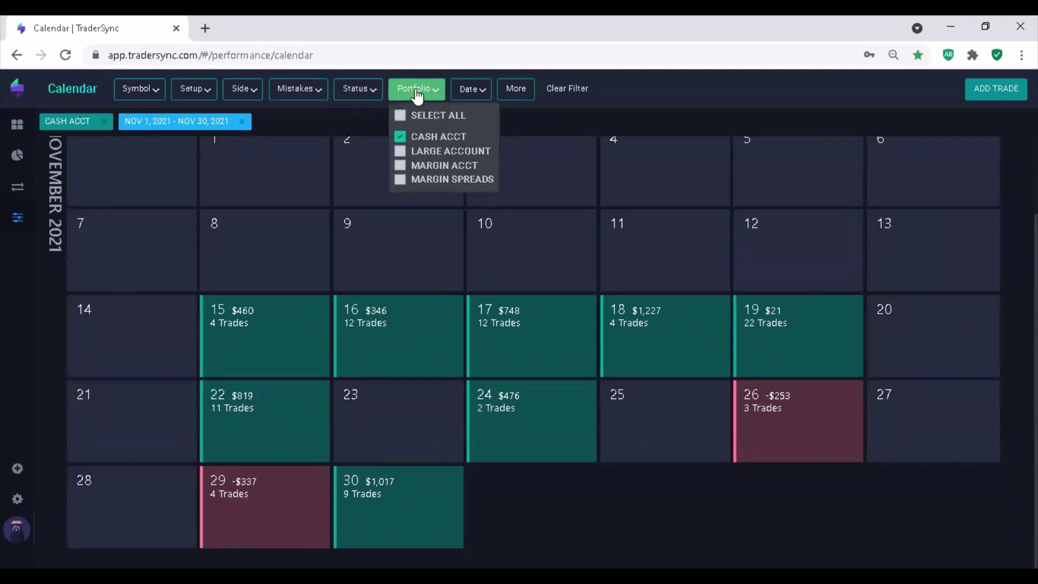
click(357, 90)
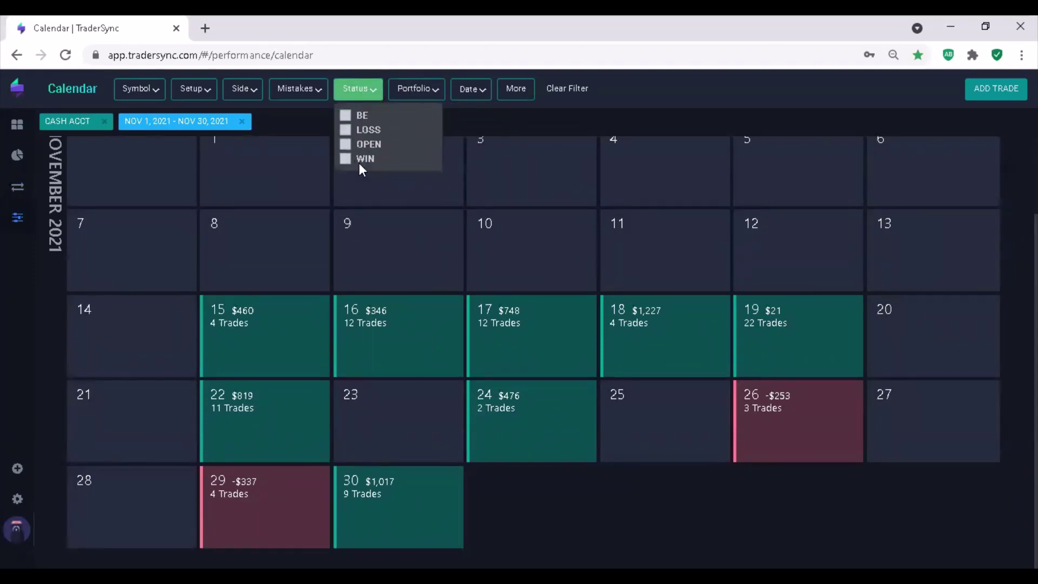
click(319, 90)
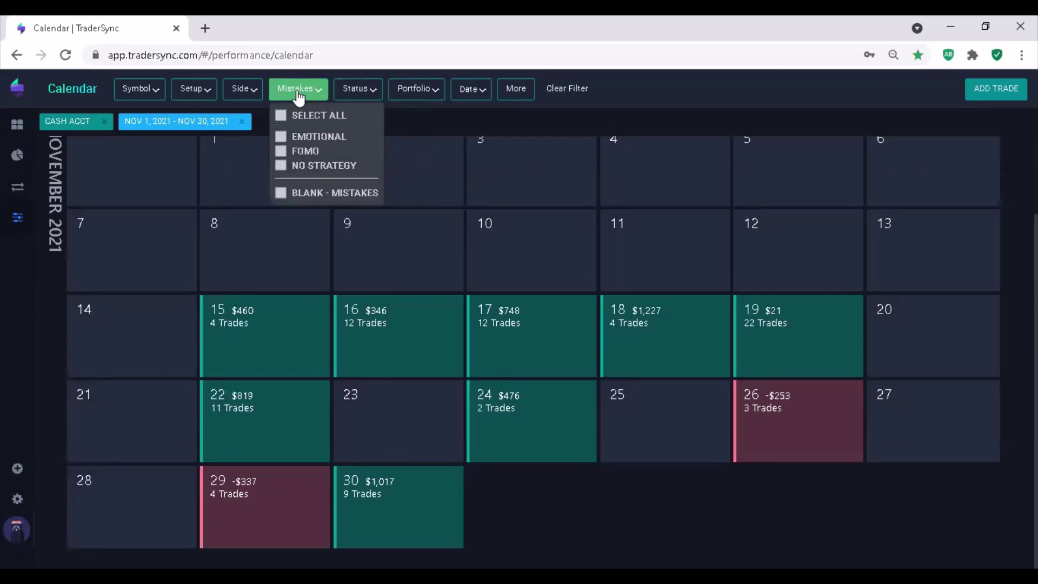
click(255, 95)
click(204, 93)
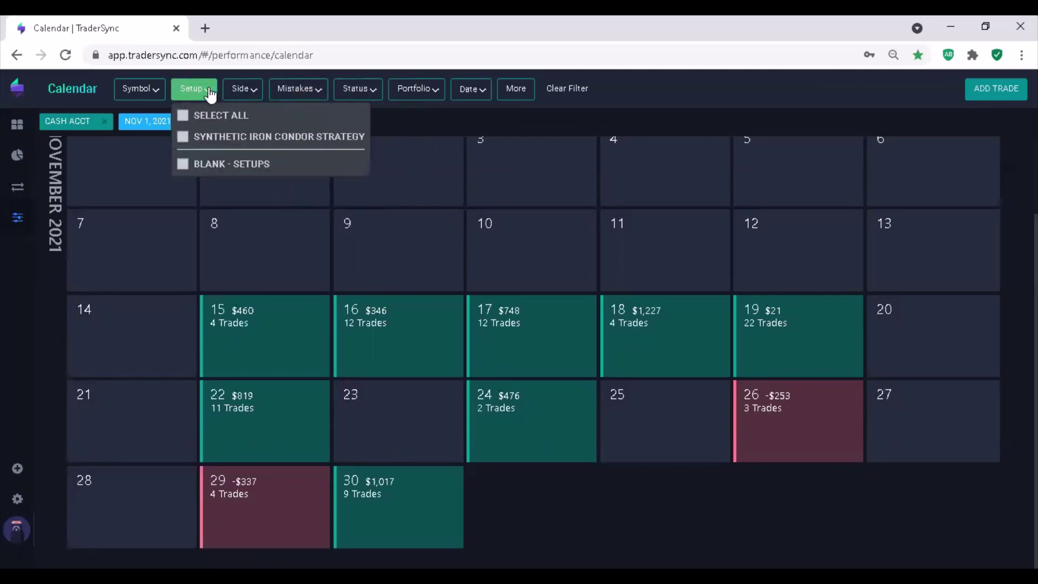
Step: Filter the calendar to AAPL only, then remove the AAPL chip and reopen the symbol list
click(156, 92)
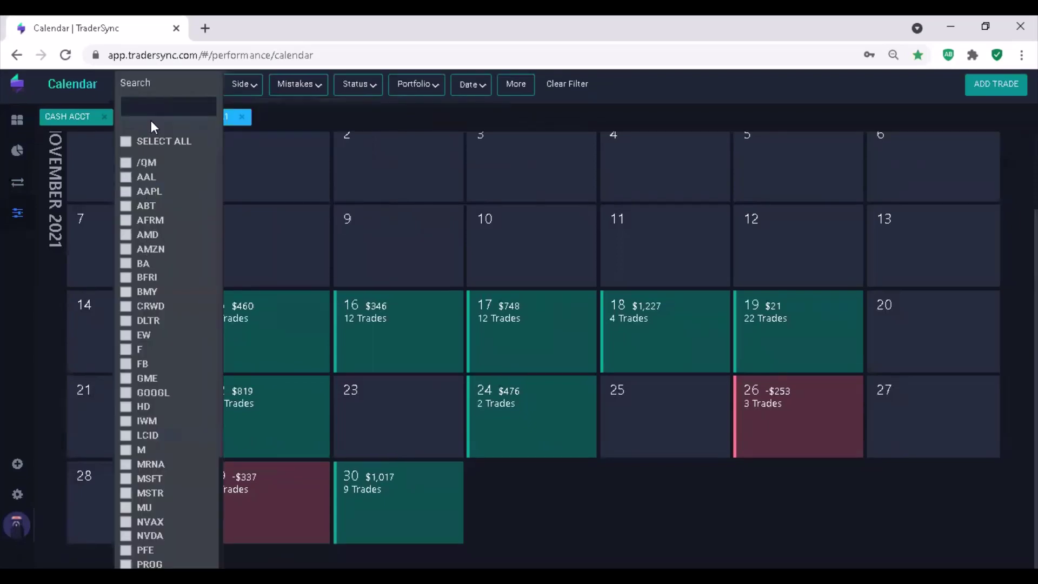
click(139, 192)
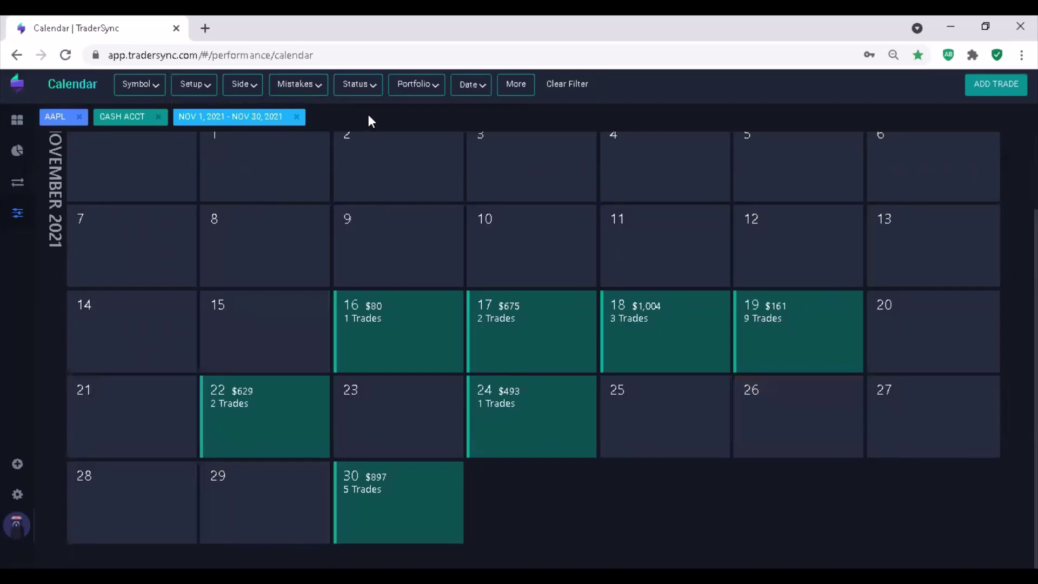
mouse_move(659, 317)
mouse_move(452, 370)
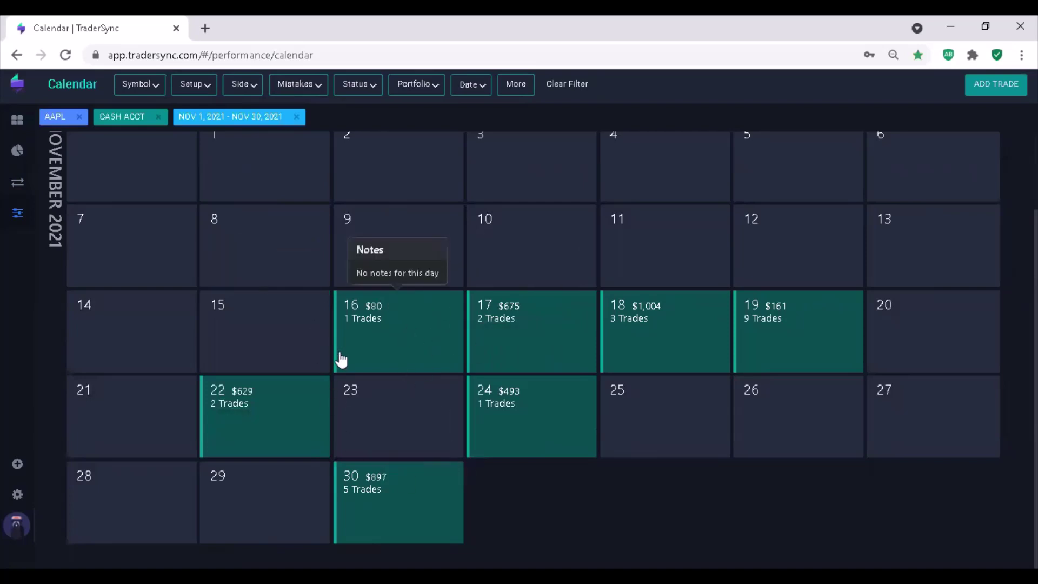
click(80, 118)
click(147, 84)
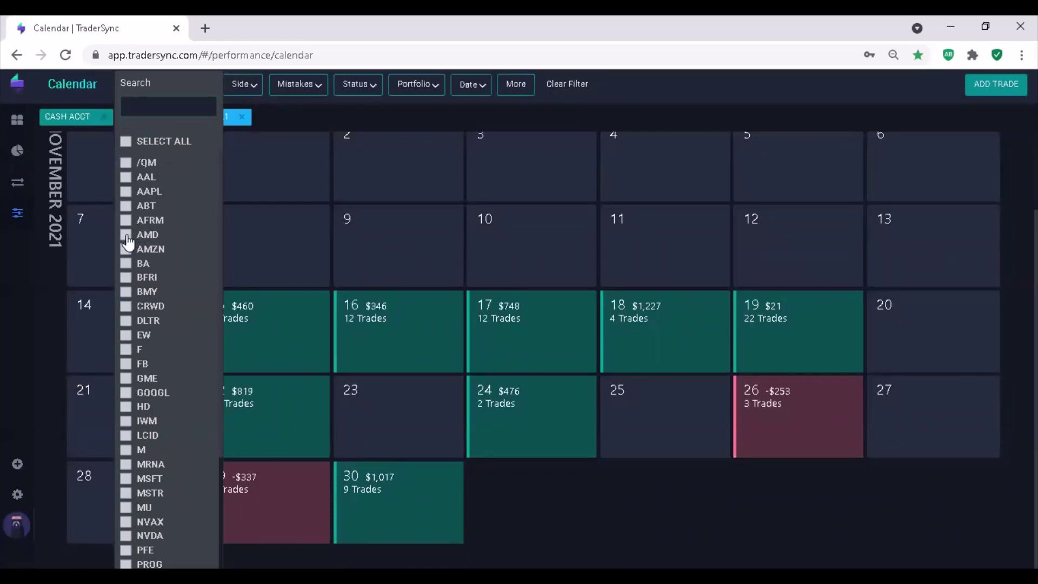
Step: Filter to AMD, view the Nov 1 trades on the dashboard, then remove the date filter
click(126, 235)
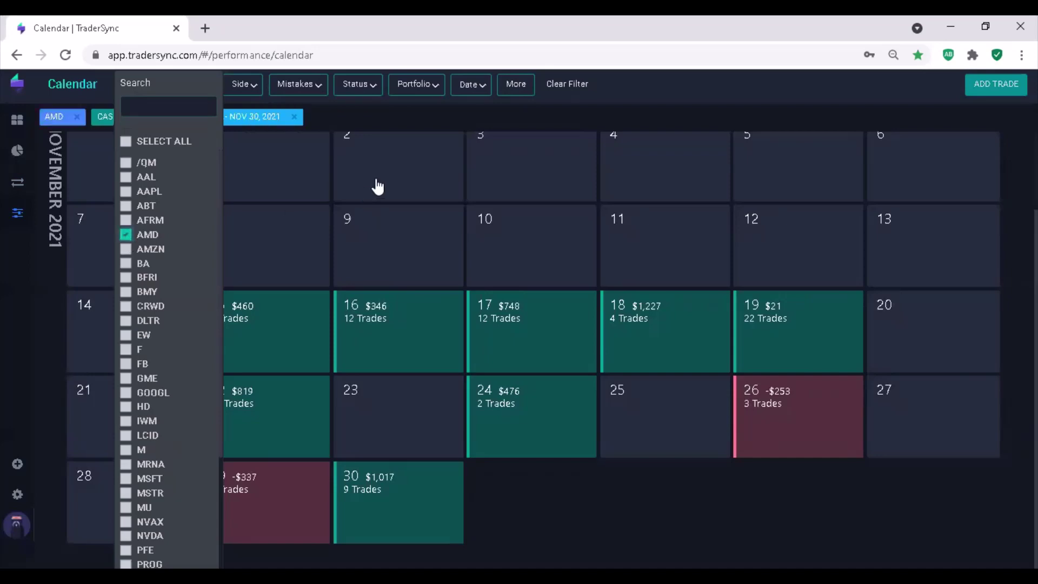
click(294, 181)
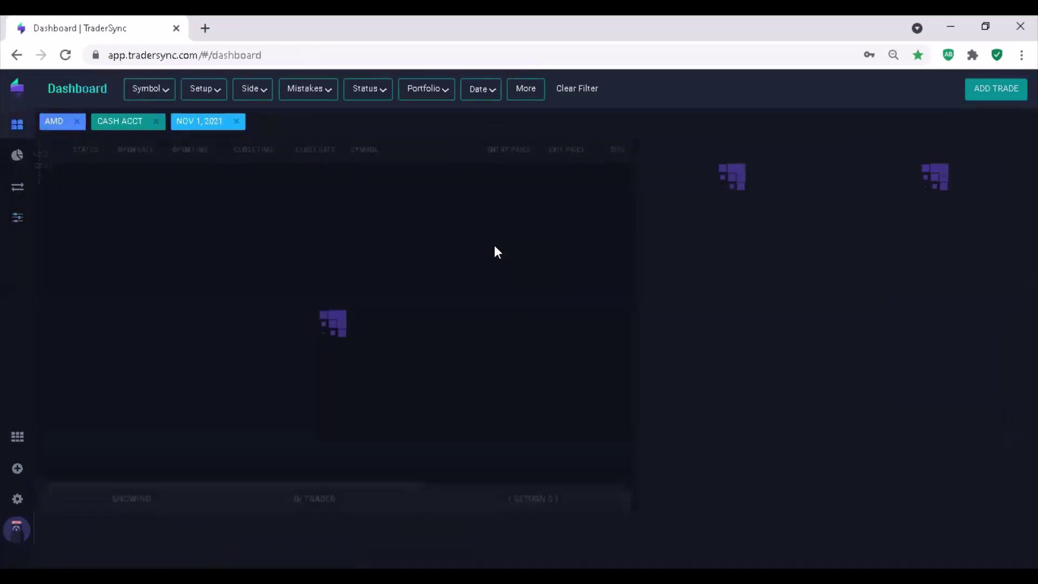
click(237, 121)
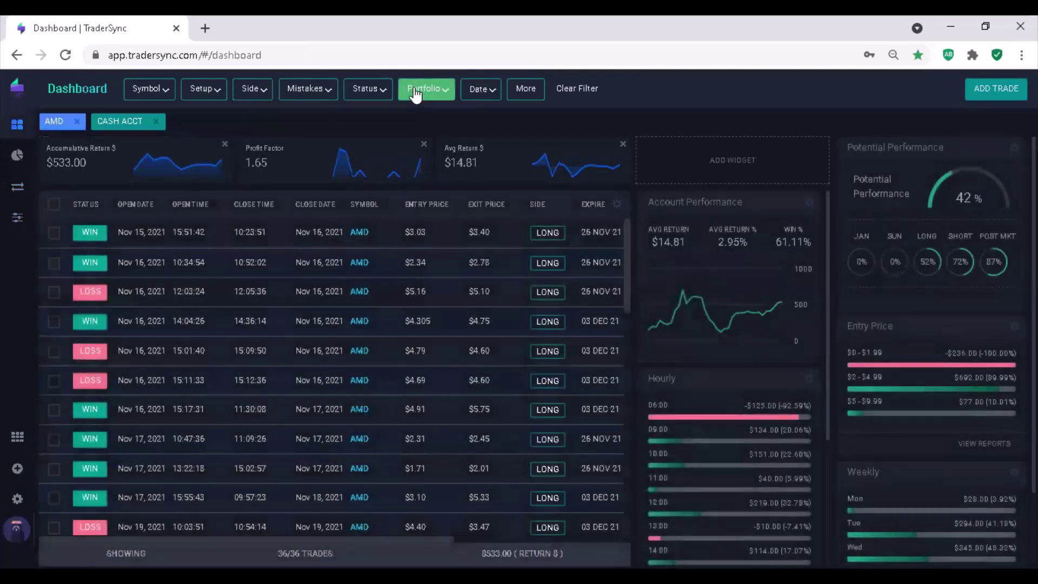
click(417, 95)
click(664, 92)
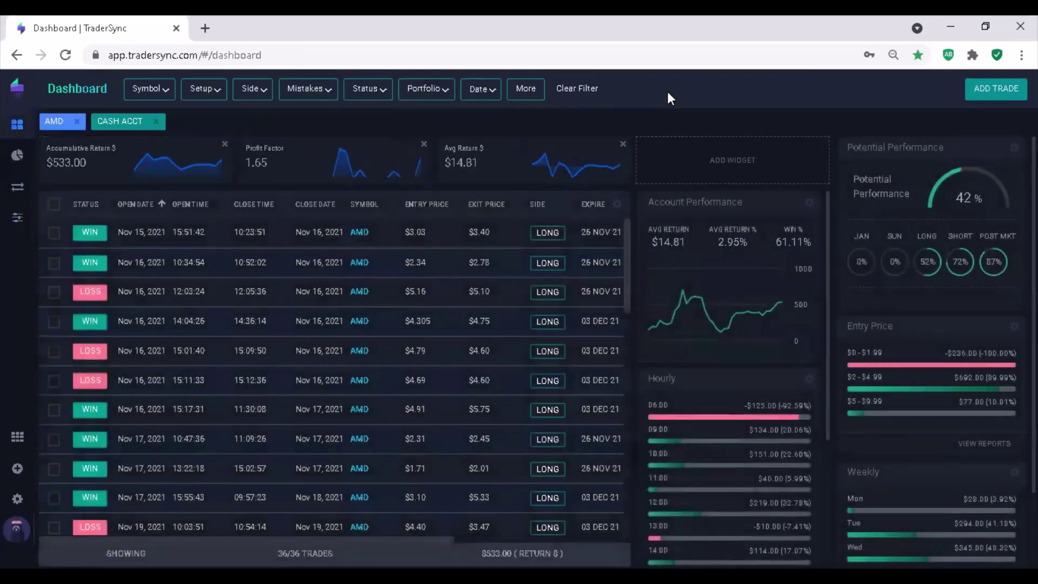
Step: Open the Overview report and remove the AMD filter, showing the lifetime $6,648.00 return
mouse_move(17, 154)
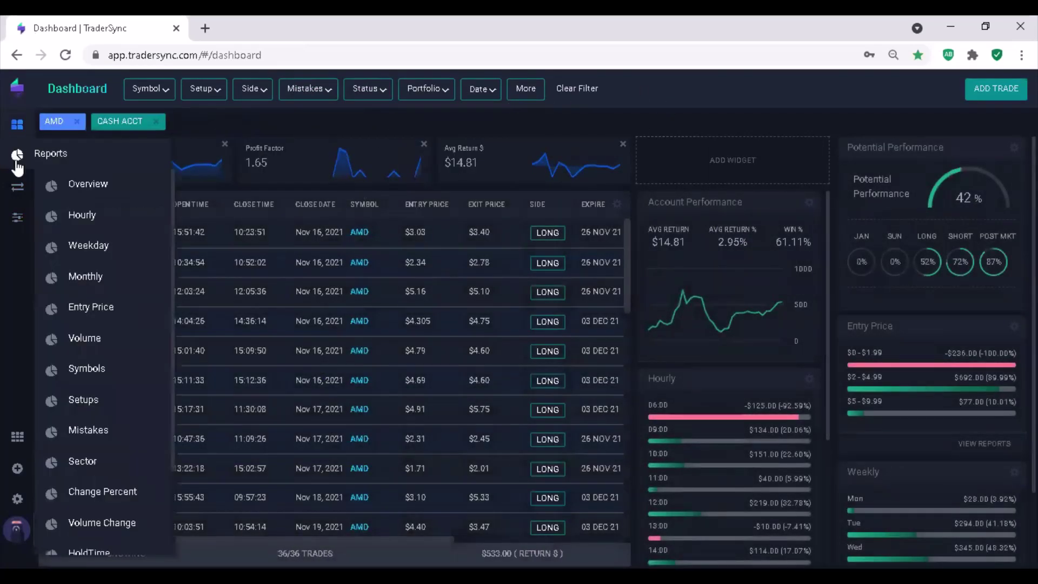
click(72, 190)
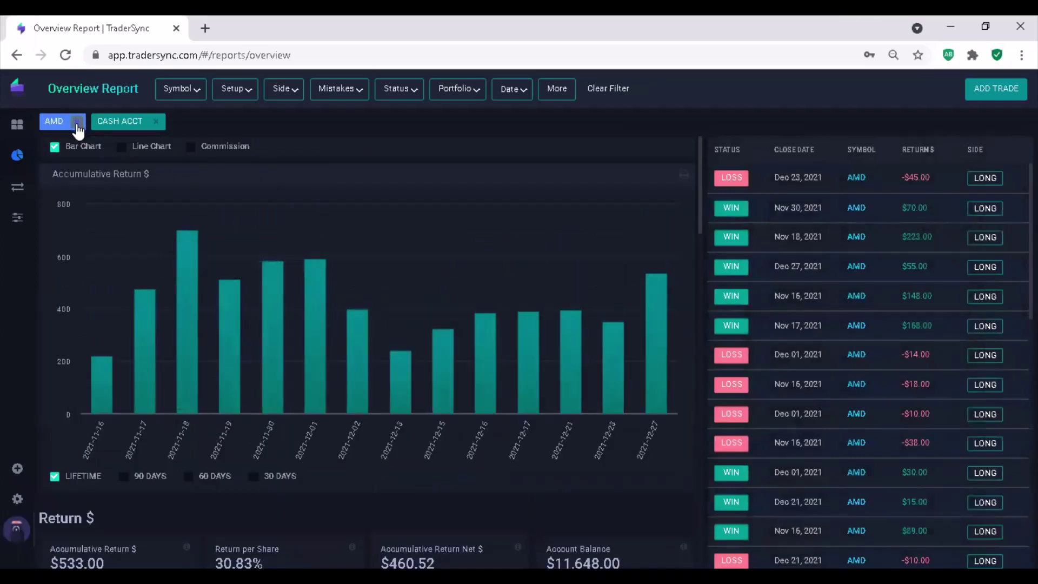
click(77, 121)
click(198, 97)
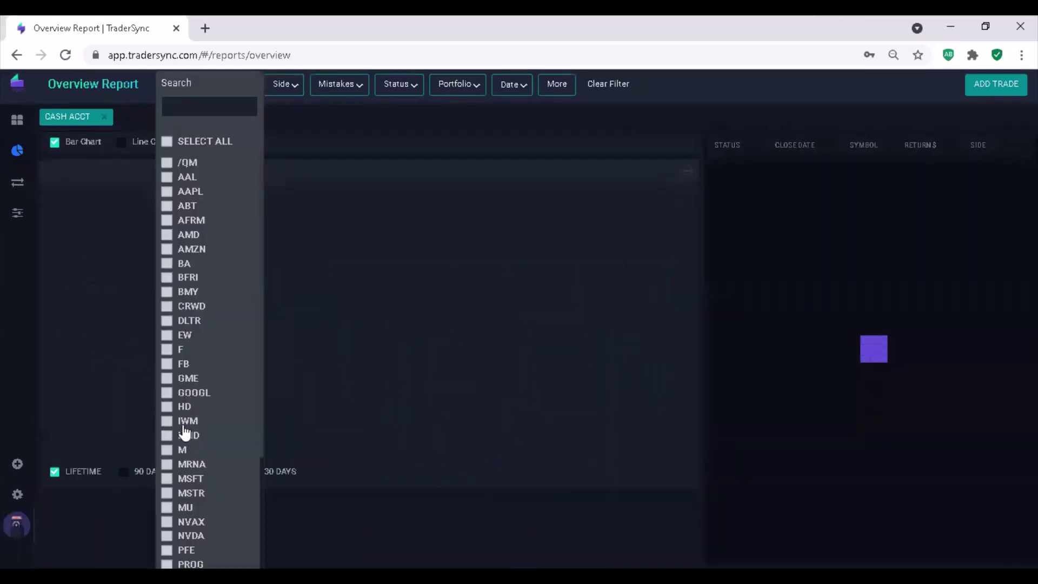
scroll(181, 463, down, 4)
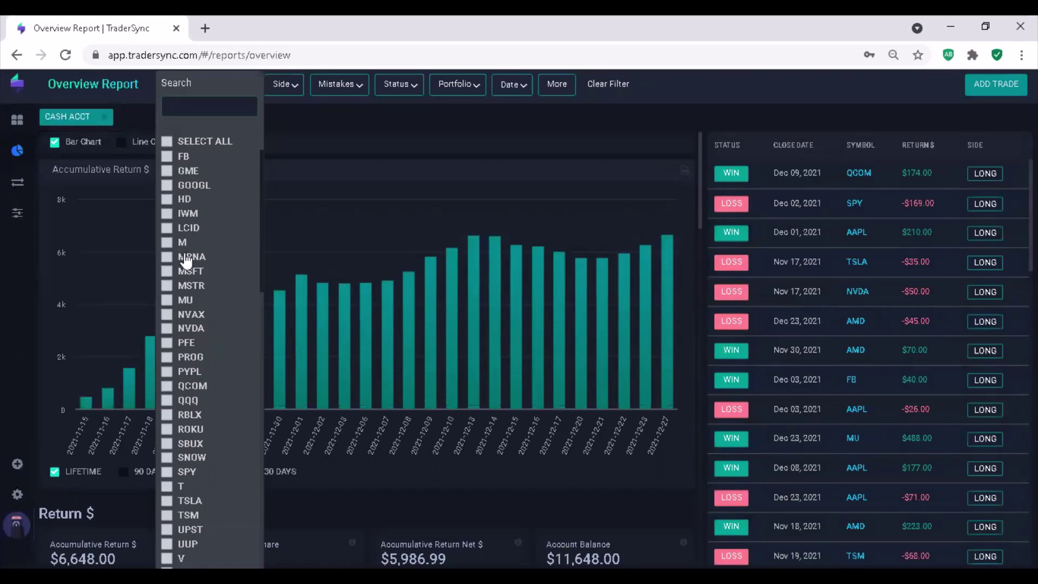
click(371, 122)
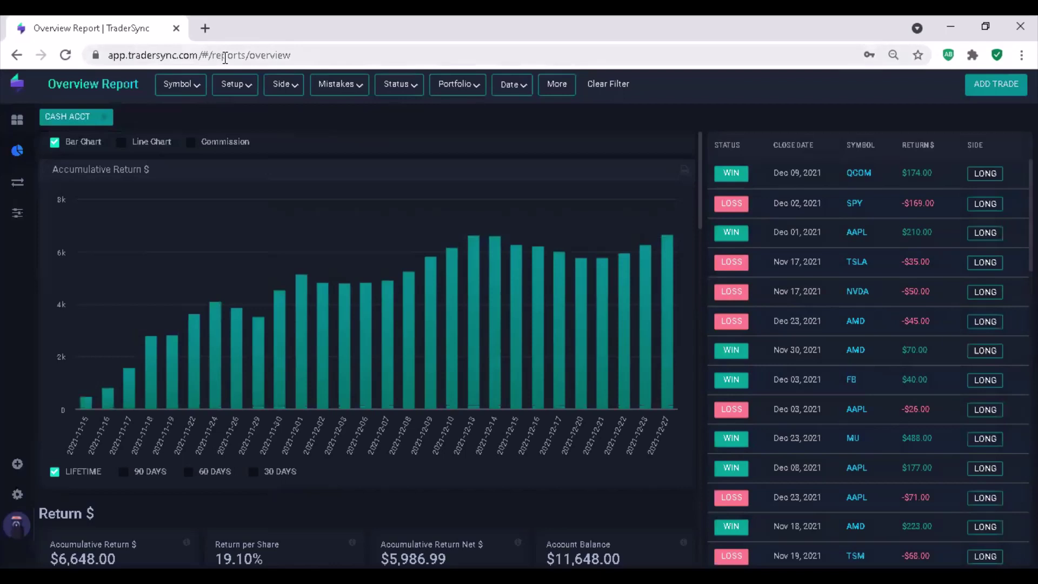
Step: Type AMPTTrading into the browser address bar without submitting, then return to the Overview Report
click(225, 56)
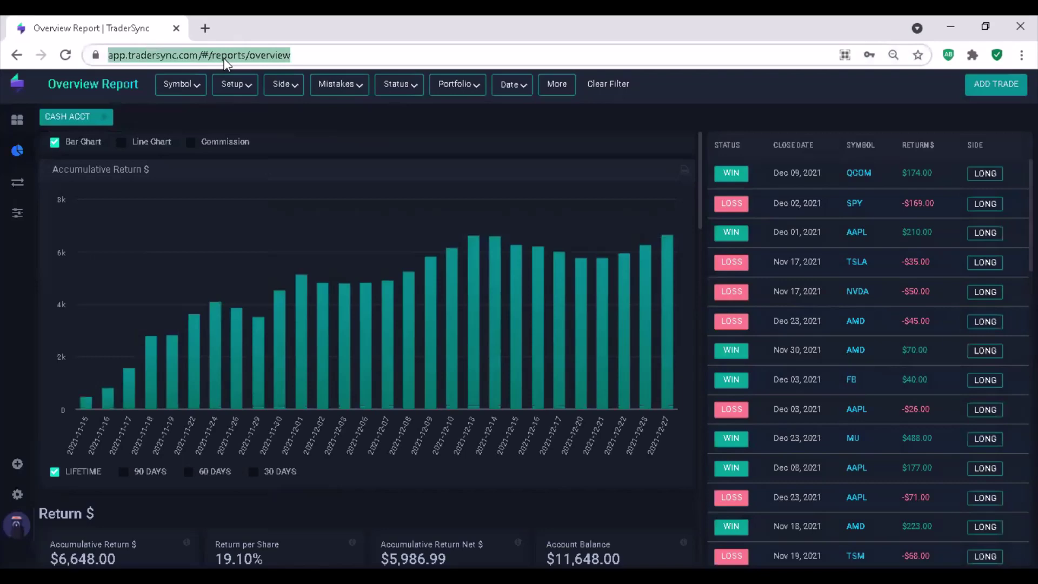
text(AMPTT)
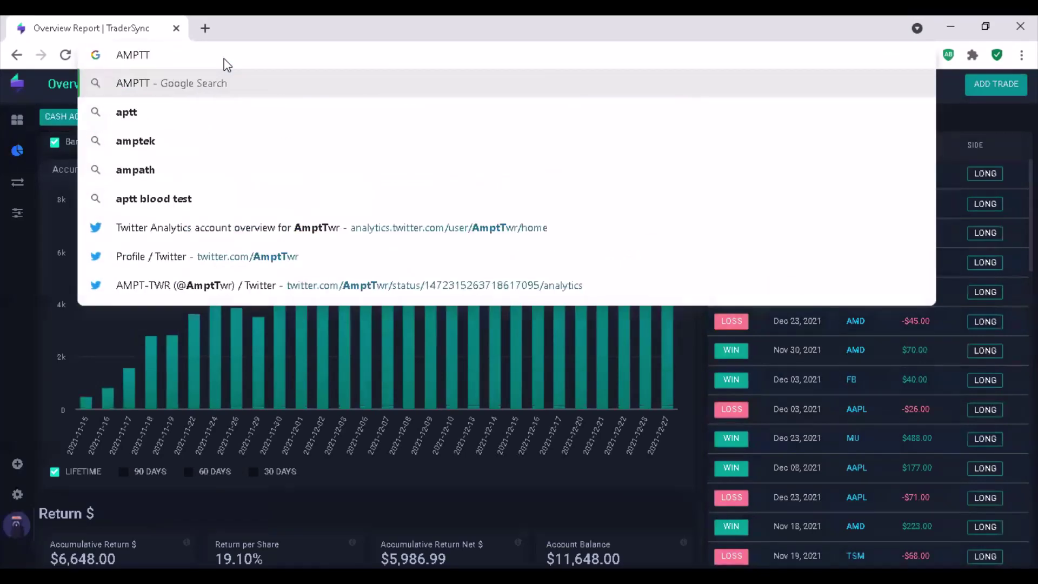
text(rading)
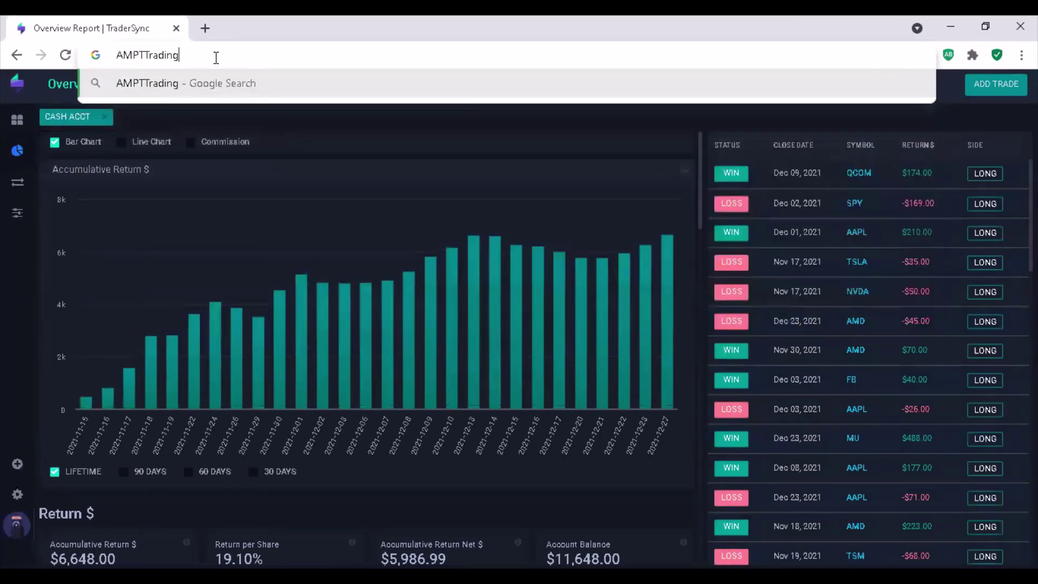
double_click(178, 56)
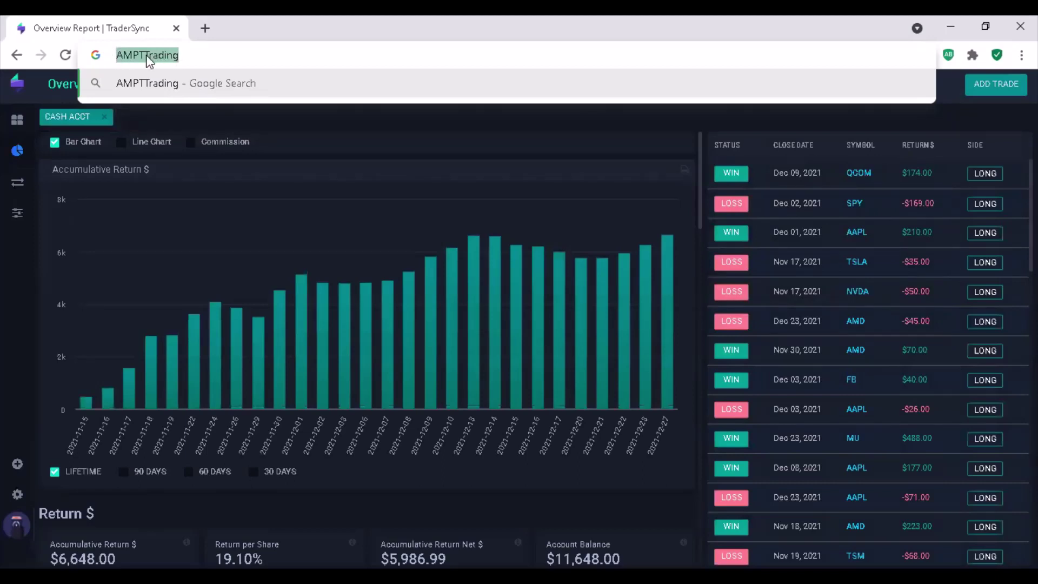
click(194, 55)
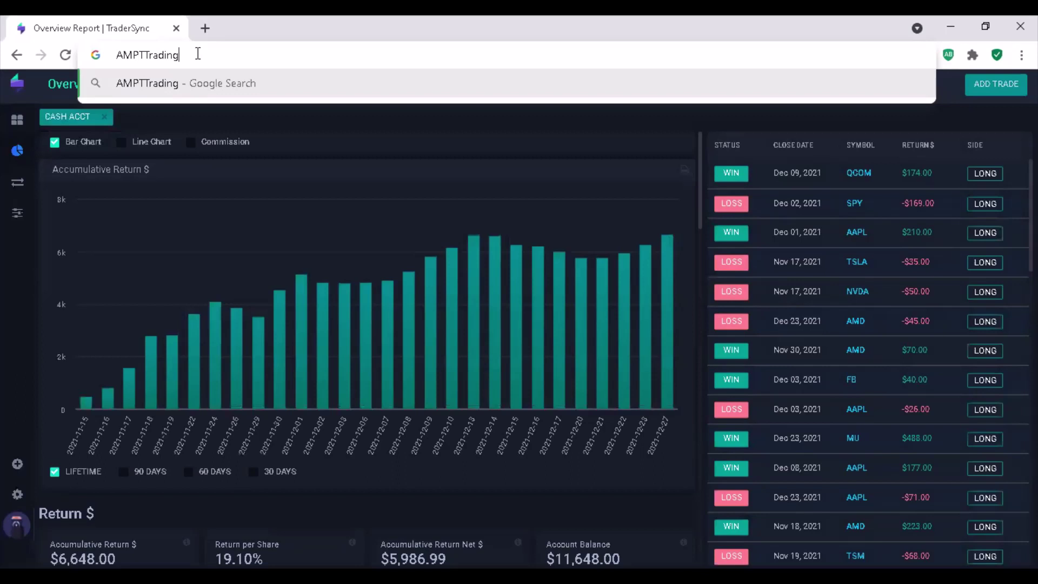
drag(198, 54, 117, 55)
click(255, 57)
click(302, 235)
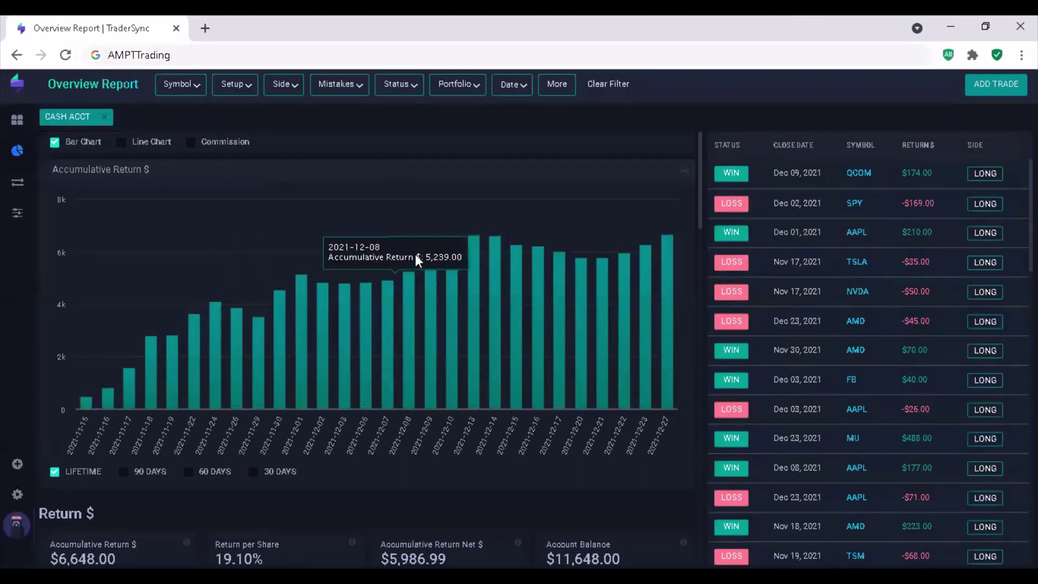
scroll(375, 325, down, 4)
scroll(362, 329, up, 4)
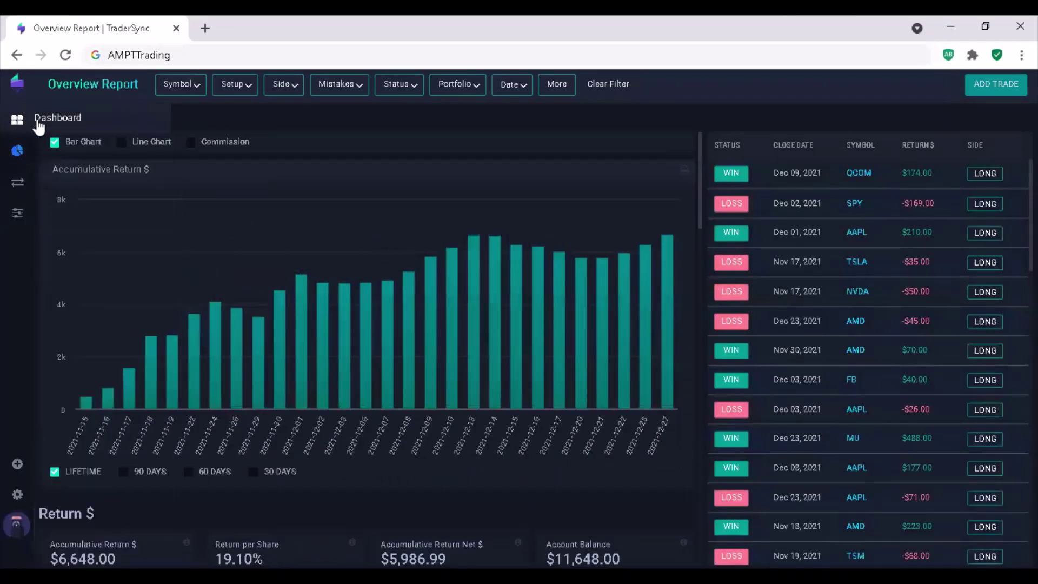
Step: Go back to the Dashboard showing all 255 Cash Acct trades, briefly checking the Setup filter list
click(39, 127)
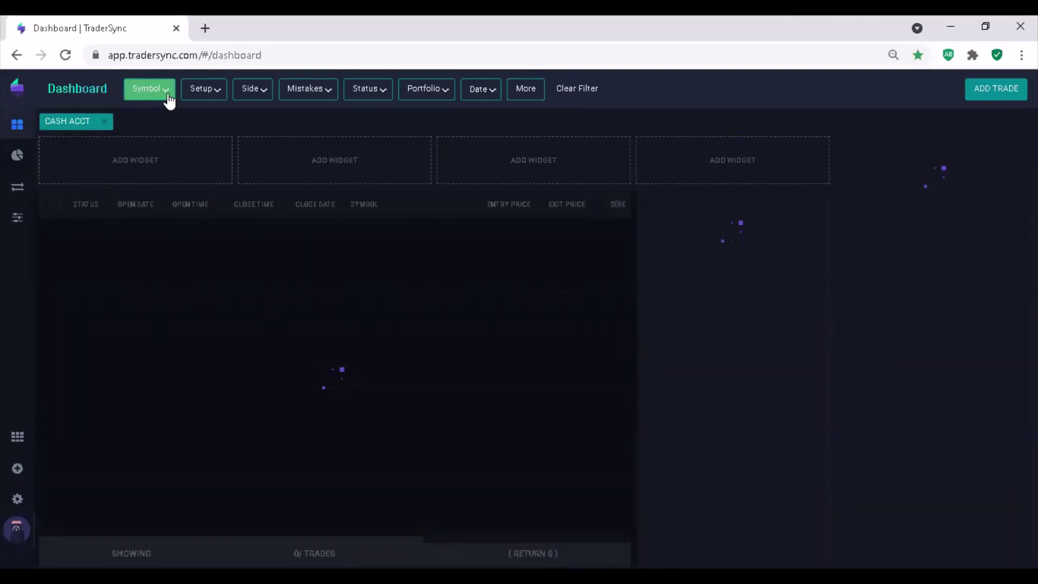
click(202, 93)
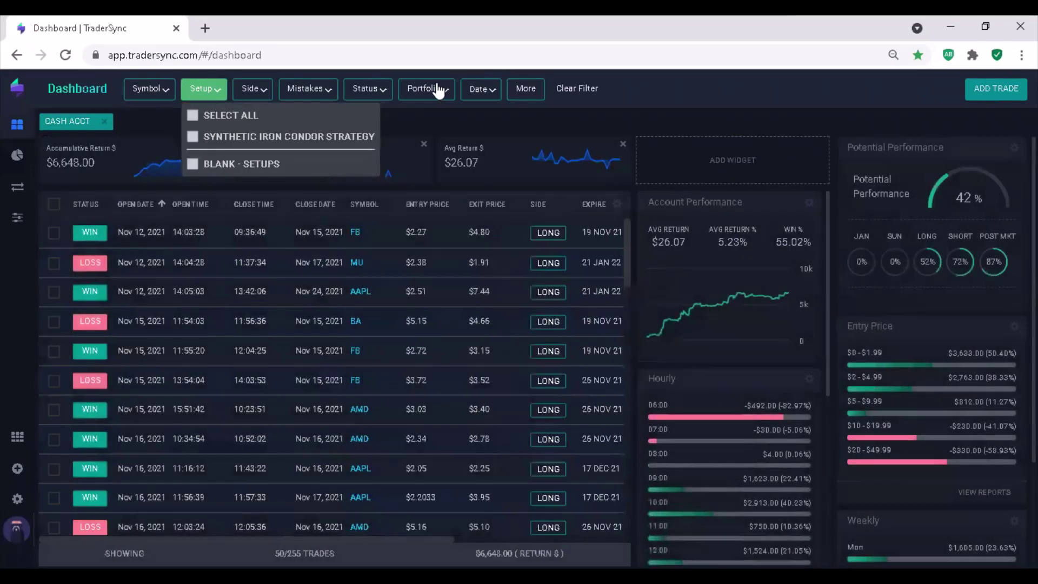
click(641, 102)
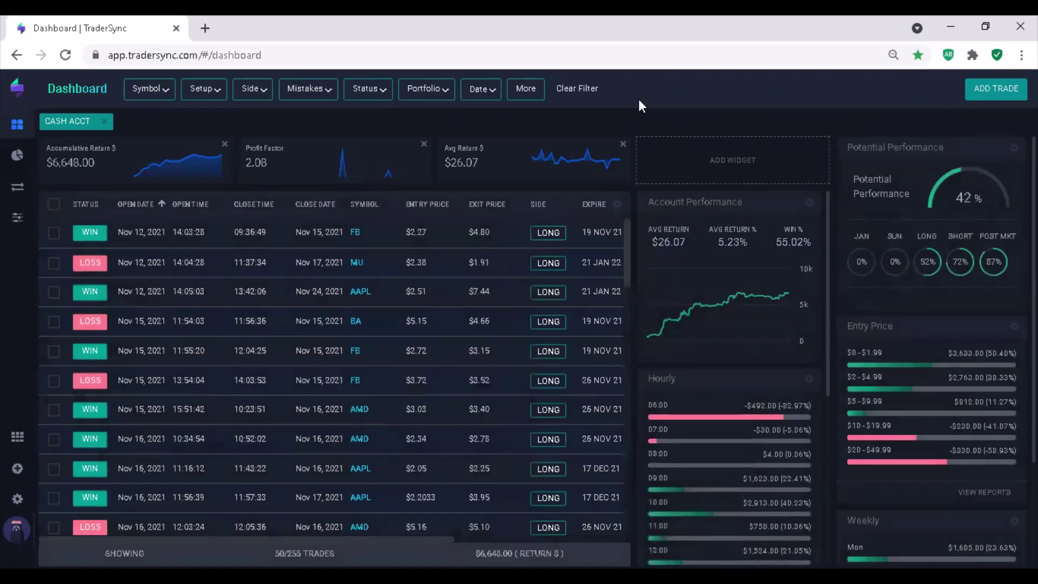